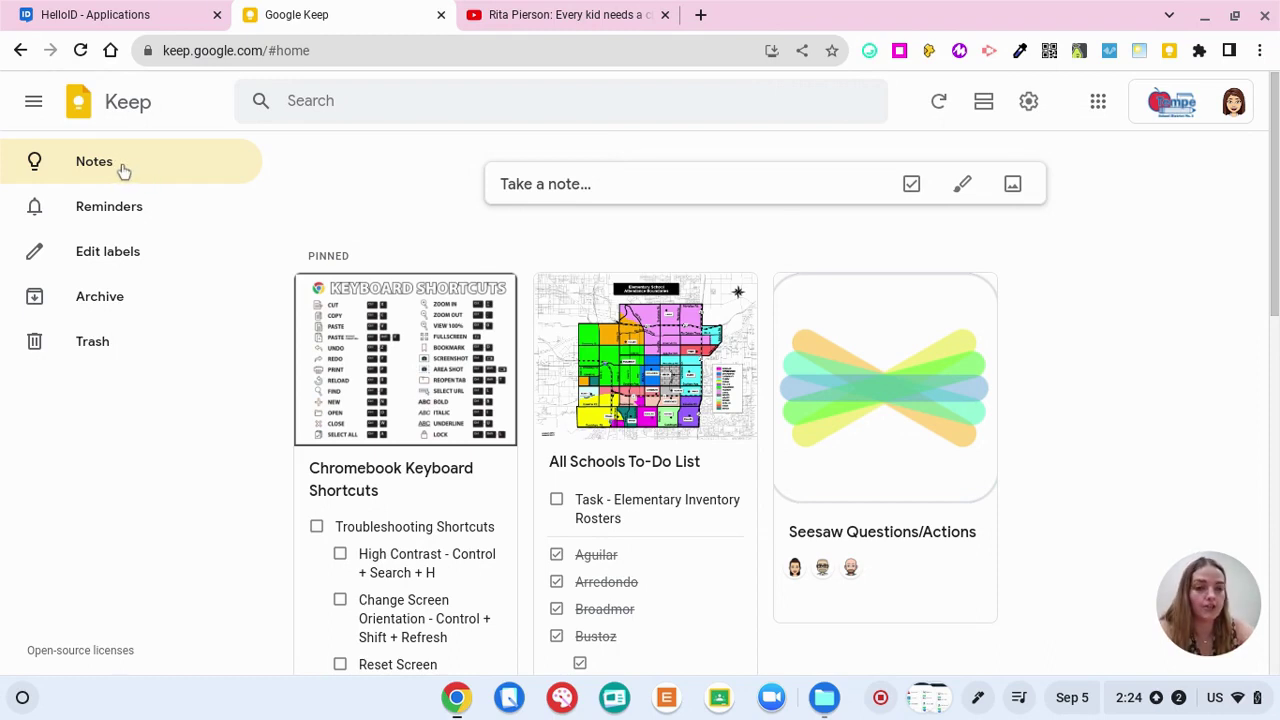
Step: Title a new note 'Friday Meeting' and open its More options menu
click(558, 186)
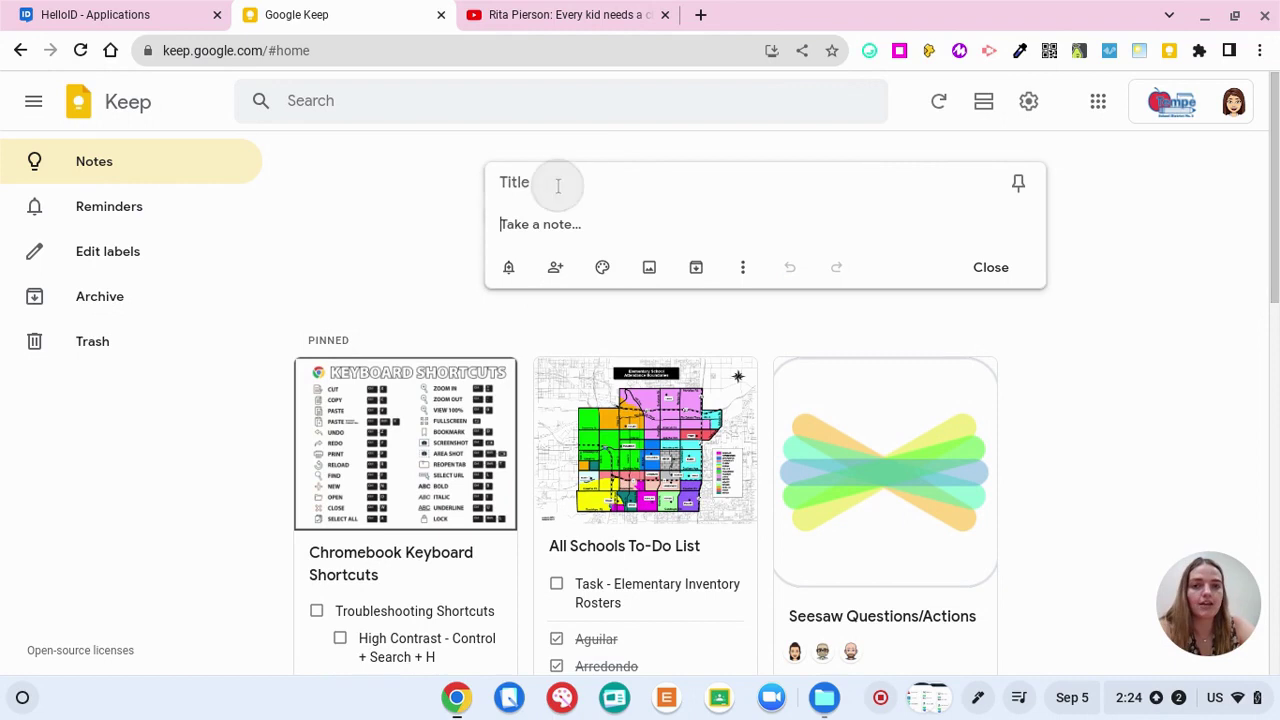
click(558, 186)
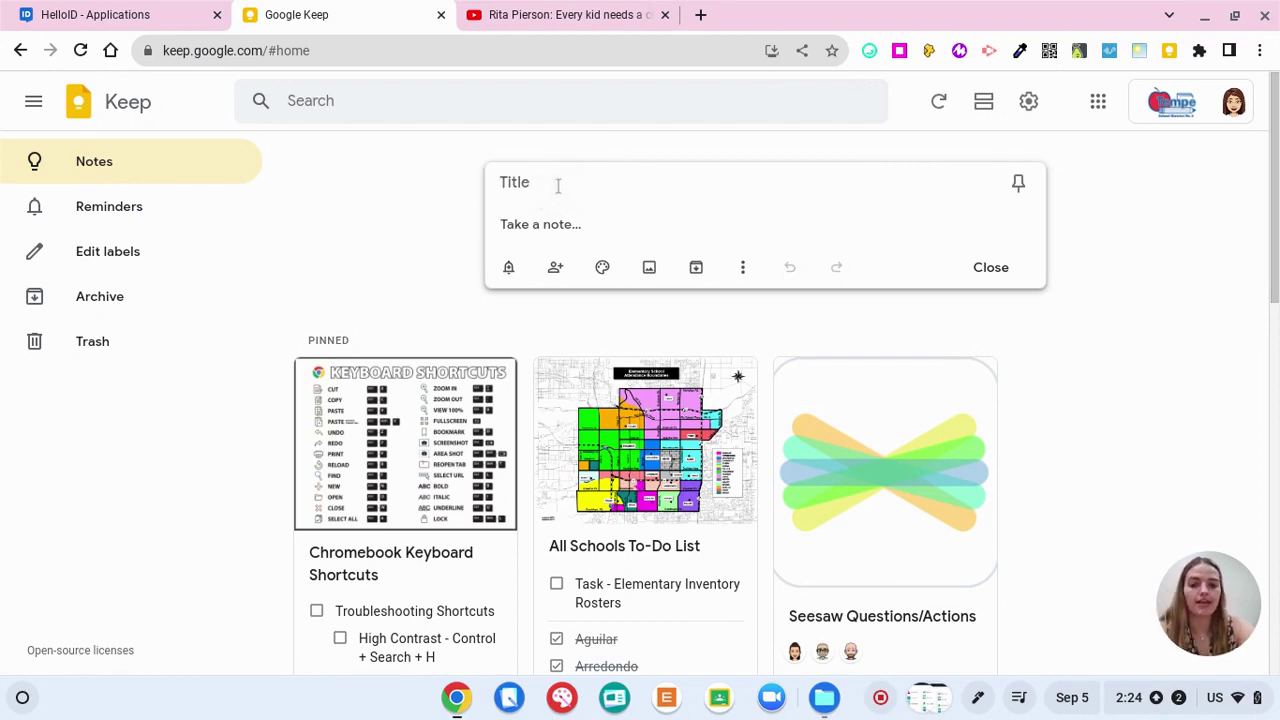
text(Fr)
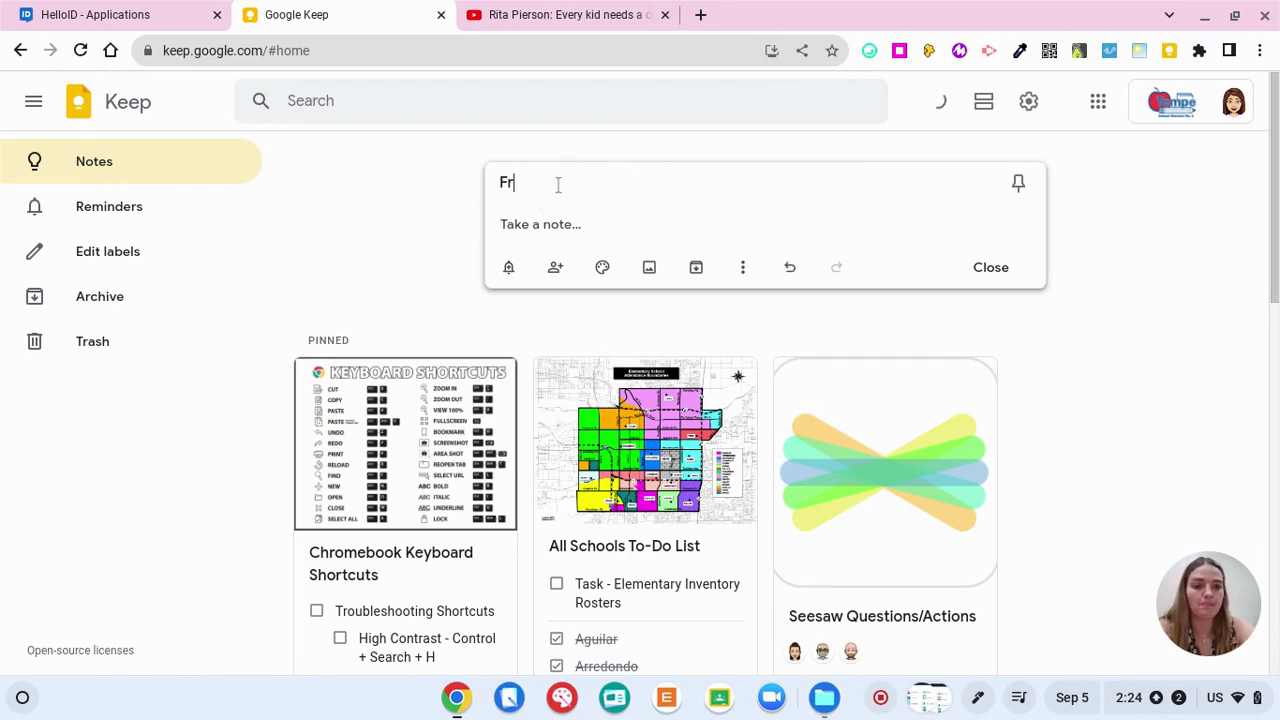
text(iday Meeting)
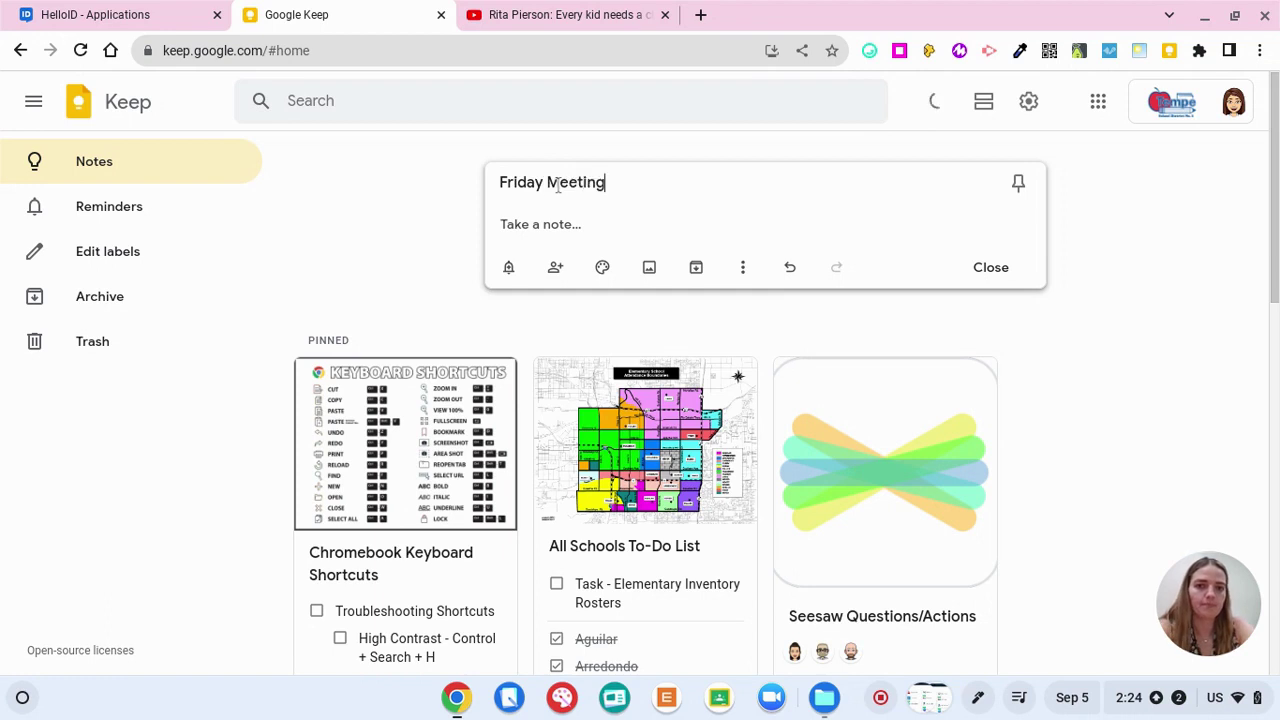
click(553, 216)
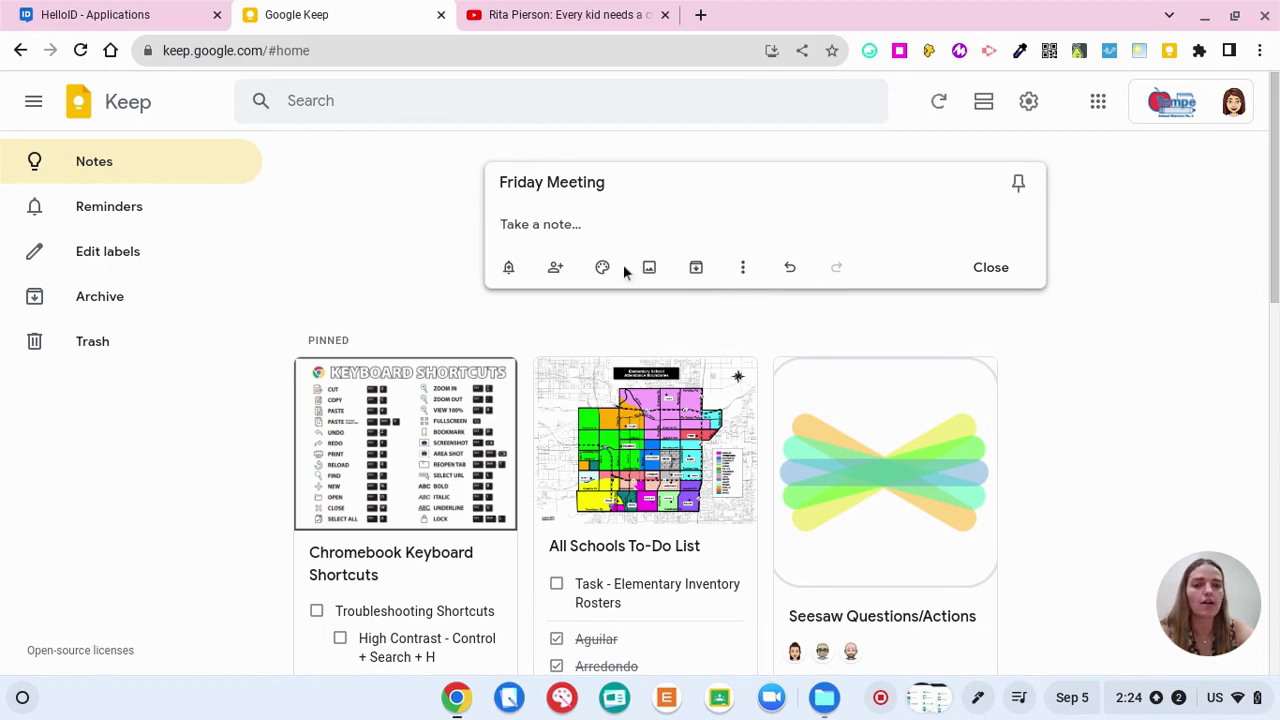
click(742, 267)
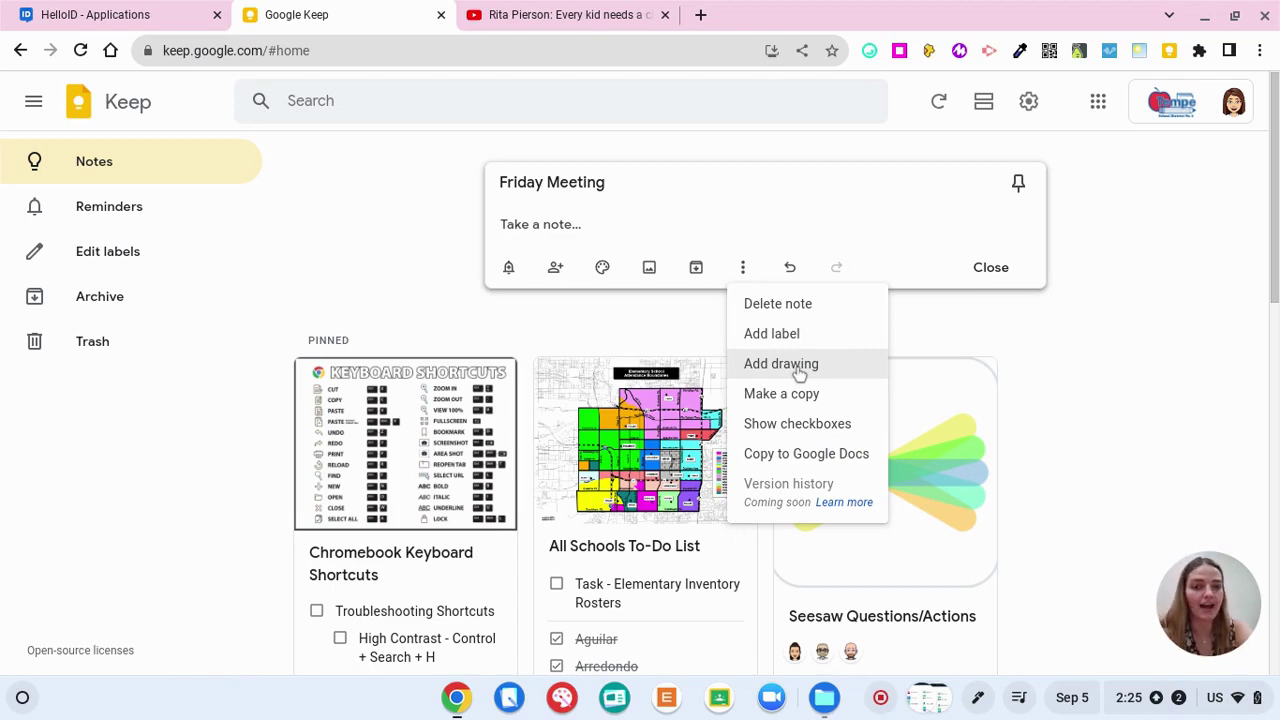
Step: Start a drawing and sketch two rows of three circles
click(798, 366)
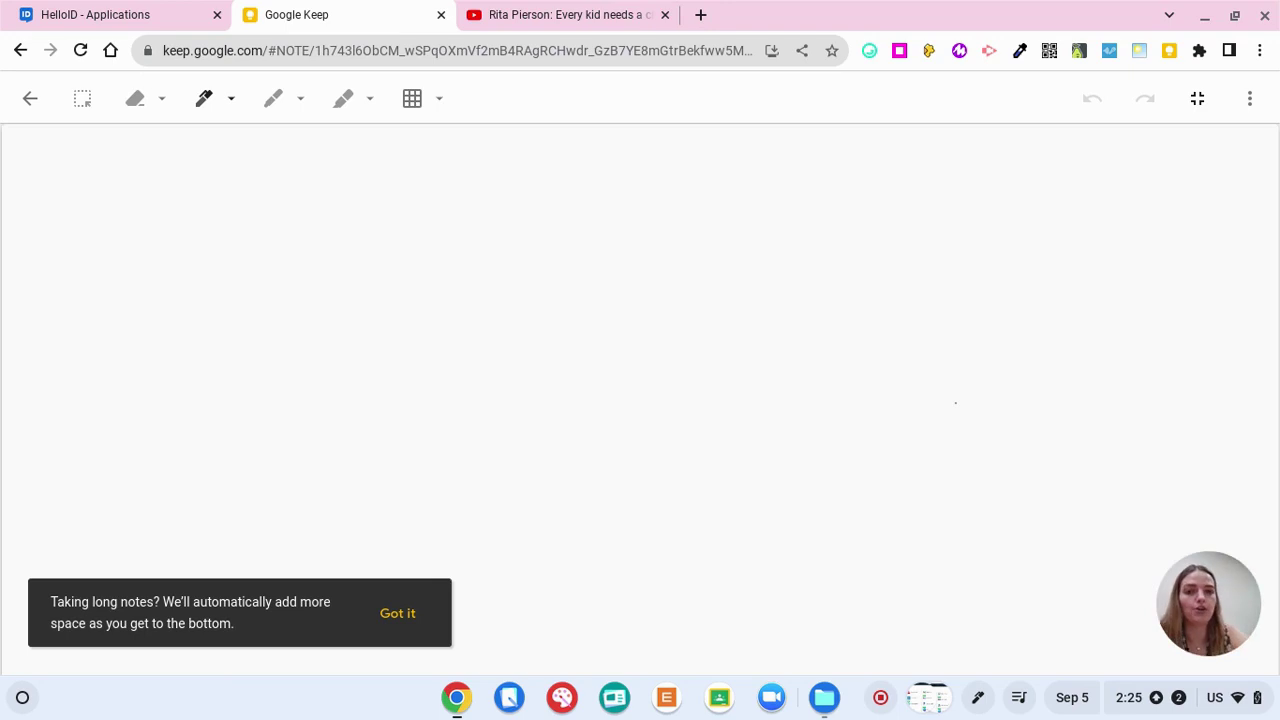
mouse_move(410, 252)
mouse_down()
mouse_move(417, 297)
mouse_move(440, 256)
mouse_up()
mouse_move(401, 394)
mouse_down()
mouse_move(457, 391)
mouse_move(428, 366)
mouse_up()
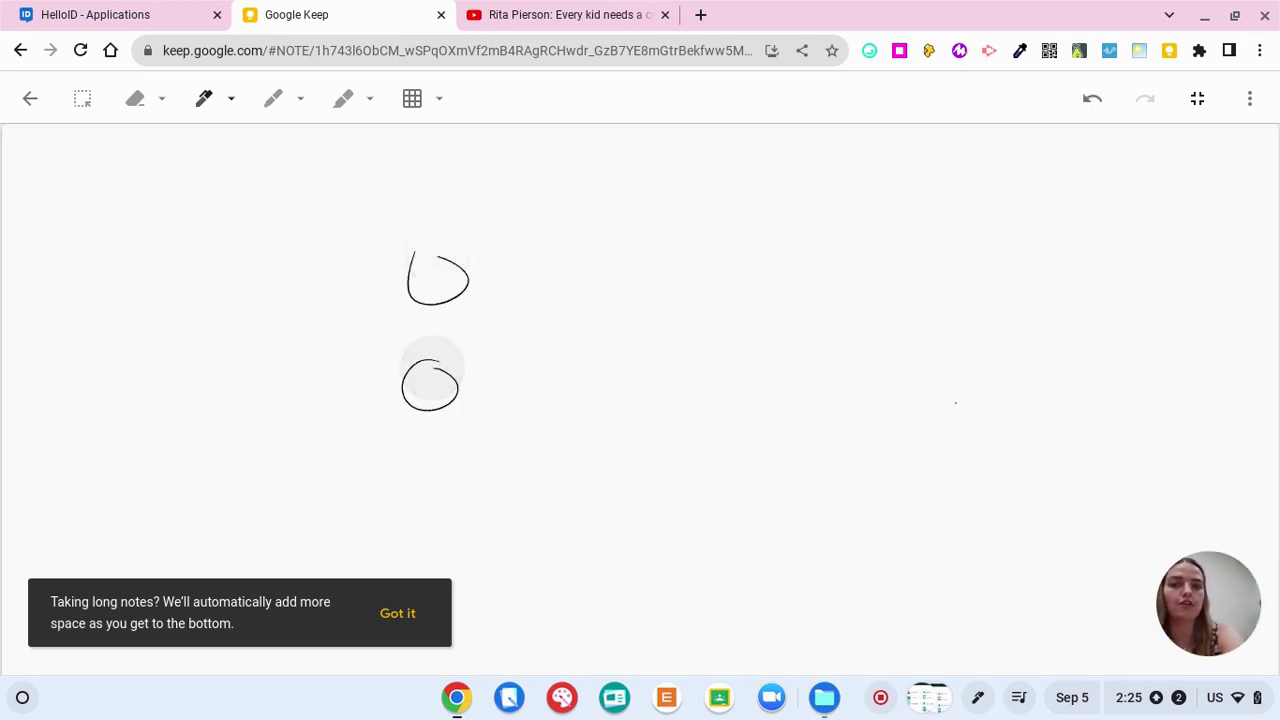
mouse_move(525, 262)
mouse_down()
mouse_move(520, 286)
mouse_move(531, 276)
mouse_up()
mouse_move(510, 374)
mouse_down()
mouse_move(531, 400)
mouse_move(491, 377)
mouse_up()
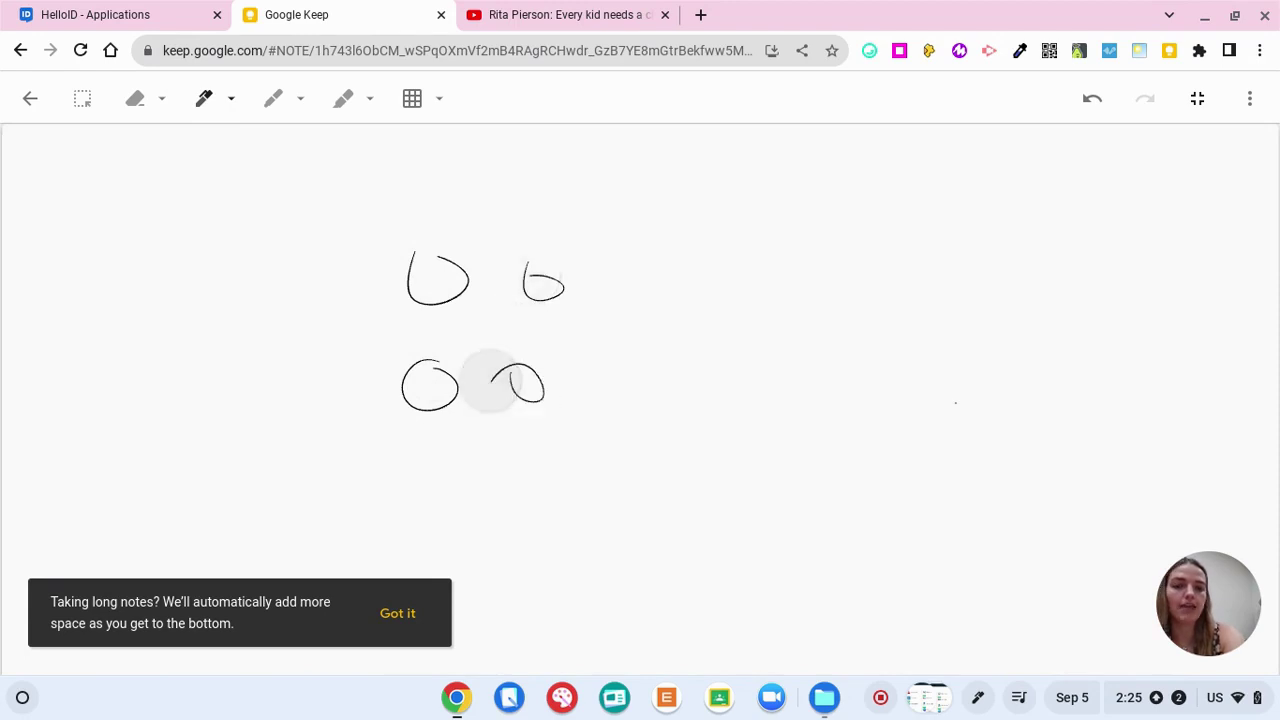
drag(615, 242, 630, 266)
mouse_move(615, 352)
mouse_down()
mouse_move(611, 386)
mouse_move(610, 355)
mouse_up()
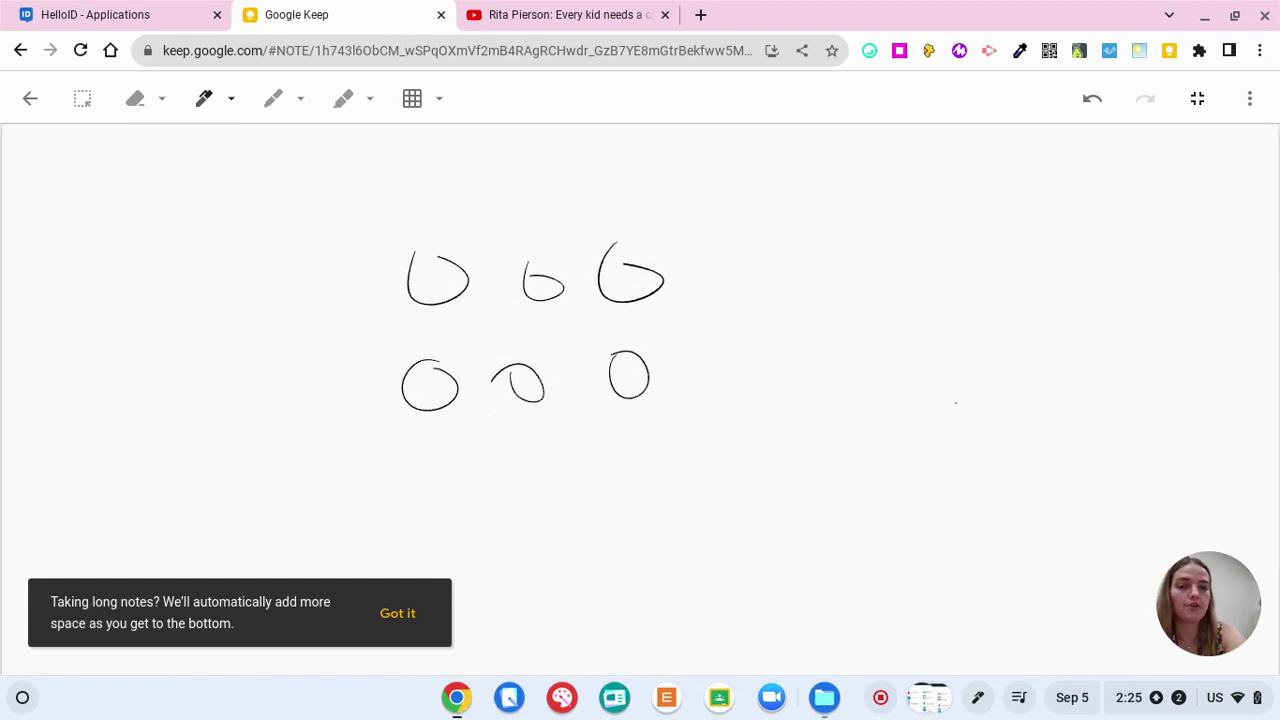
Step: Write '3 x 2 = 6' beneath the circles
mouse_move(477, 448)
mouse_down()
mouse_move(543, 506)
mouse_move(478, 537)
mouse_up()
mouse_move(592, 461)
mouse_down()
mouse_move(621, 483)
mouse_move(617, 503)
mouse_up()
mouse_move(670, 442)
mouse_down()
mouse_move(680, 498)
mouse_move(714, 500)
mouse_up()
drag(757, 450, 780, 446)
drag(756, 478, 776, 474)
drag(824, 392, 857, 463)
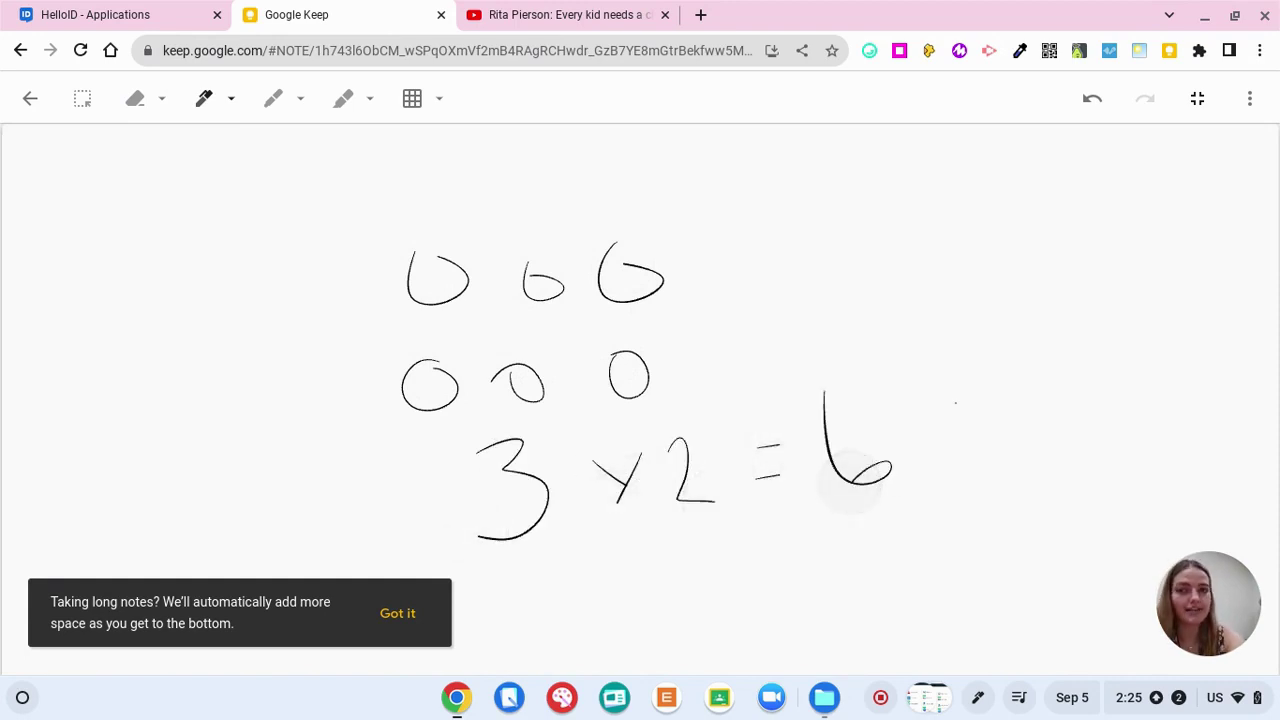
Step: Try the Rules, Dots and Square canvas backgrounds, settle on None, and return to the note
click(417, 615)
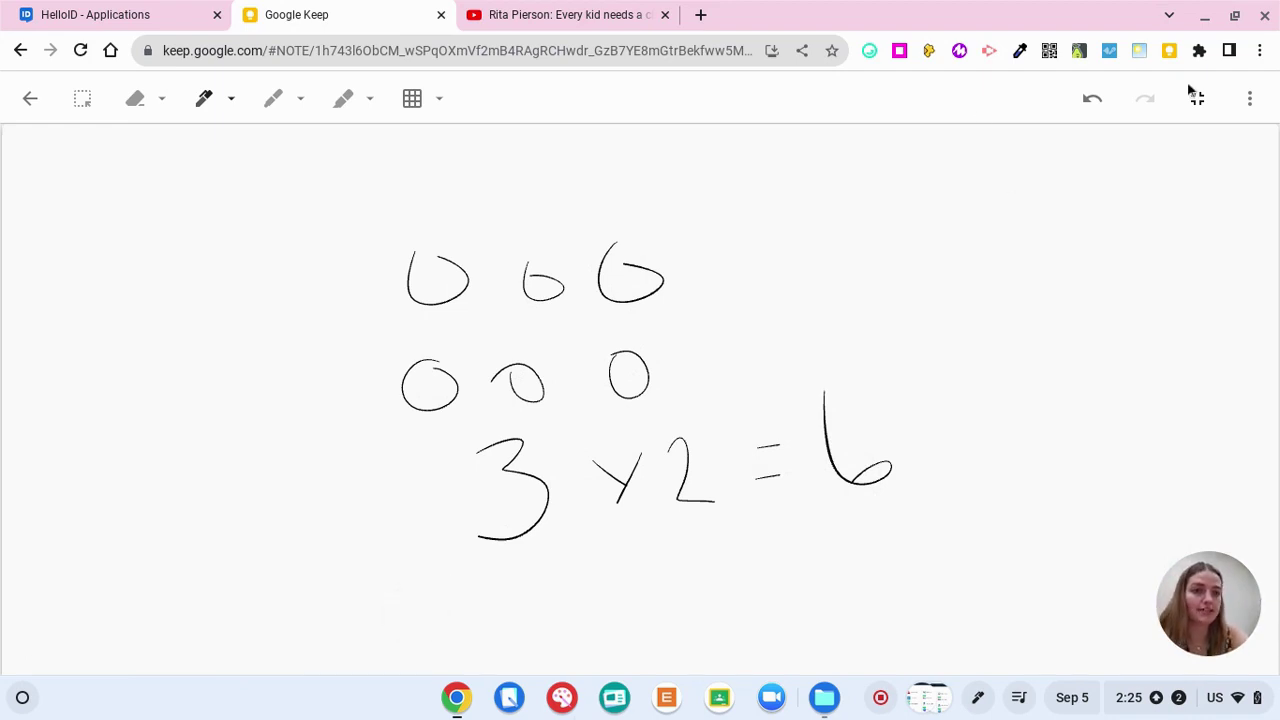
click(437, 100)
click(461, 152)
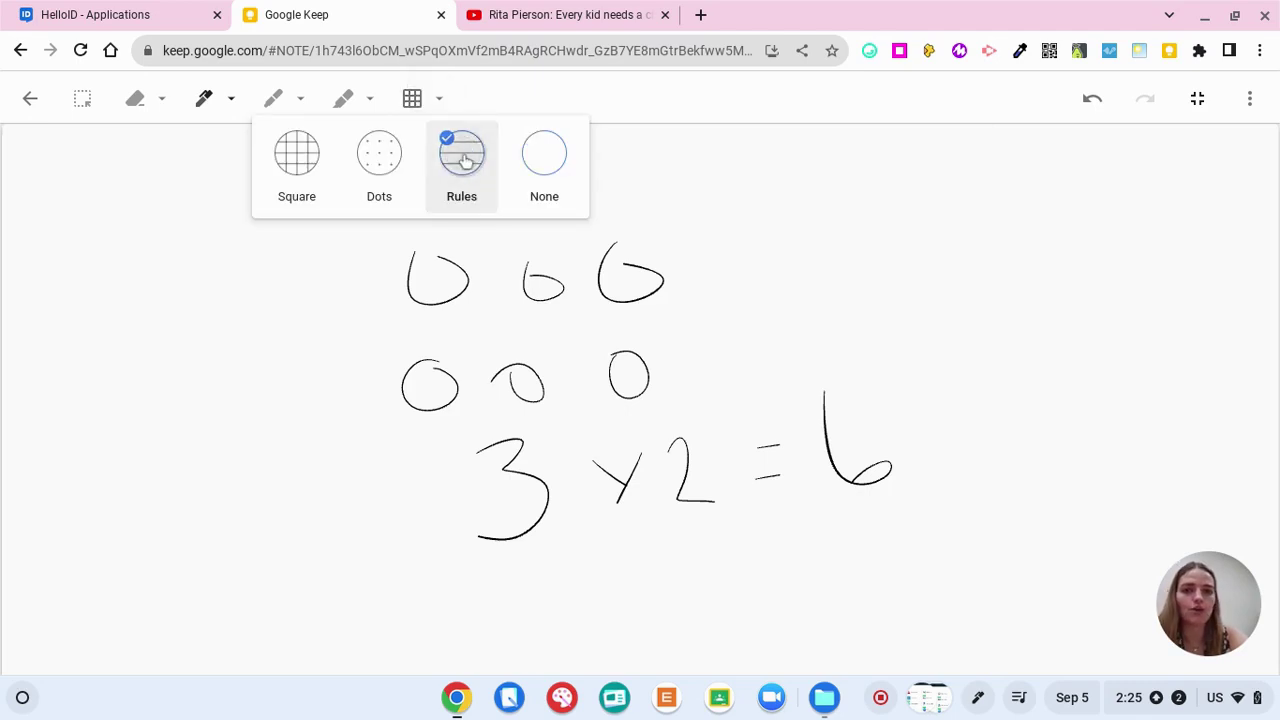
click(396, 158)
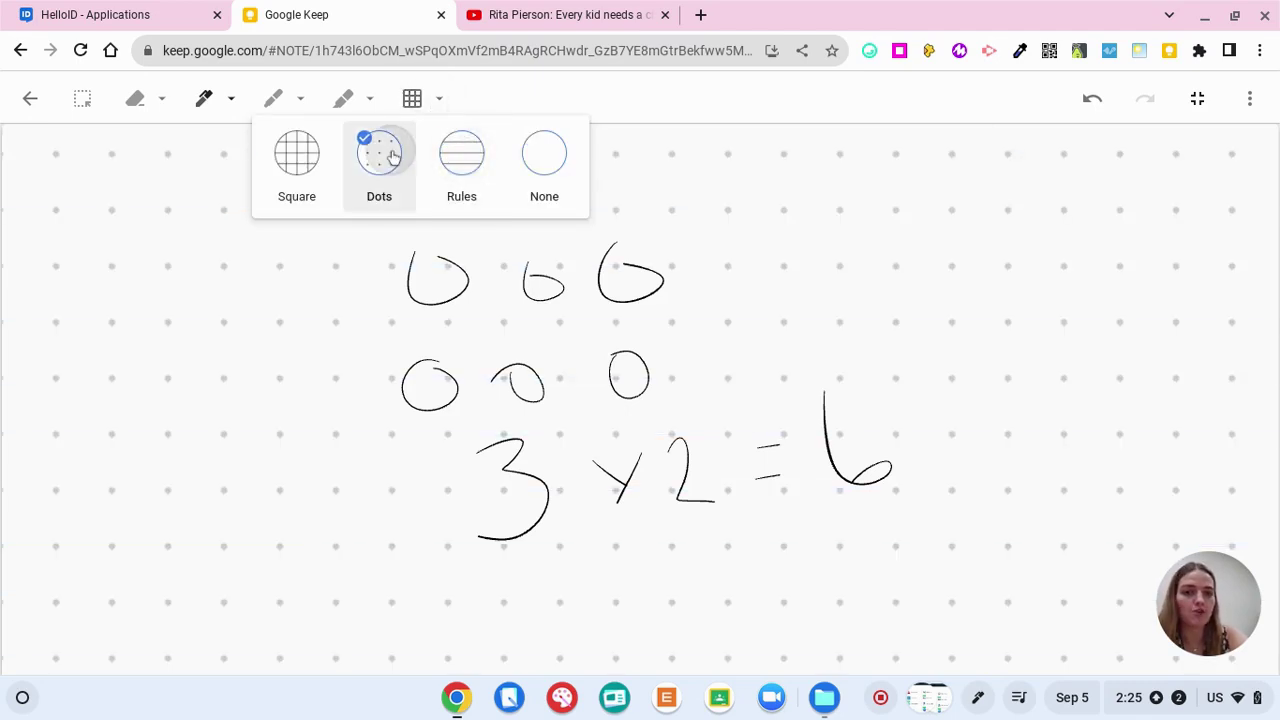
click(284, 173)
click(543, 152)
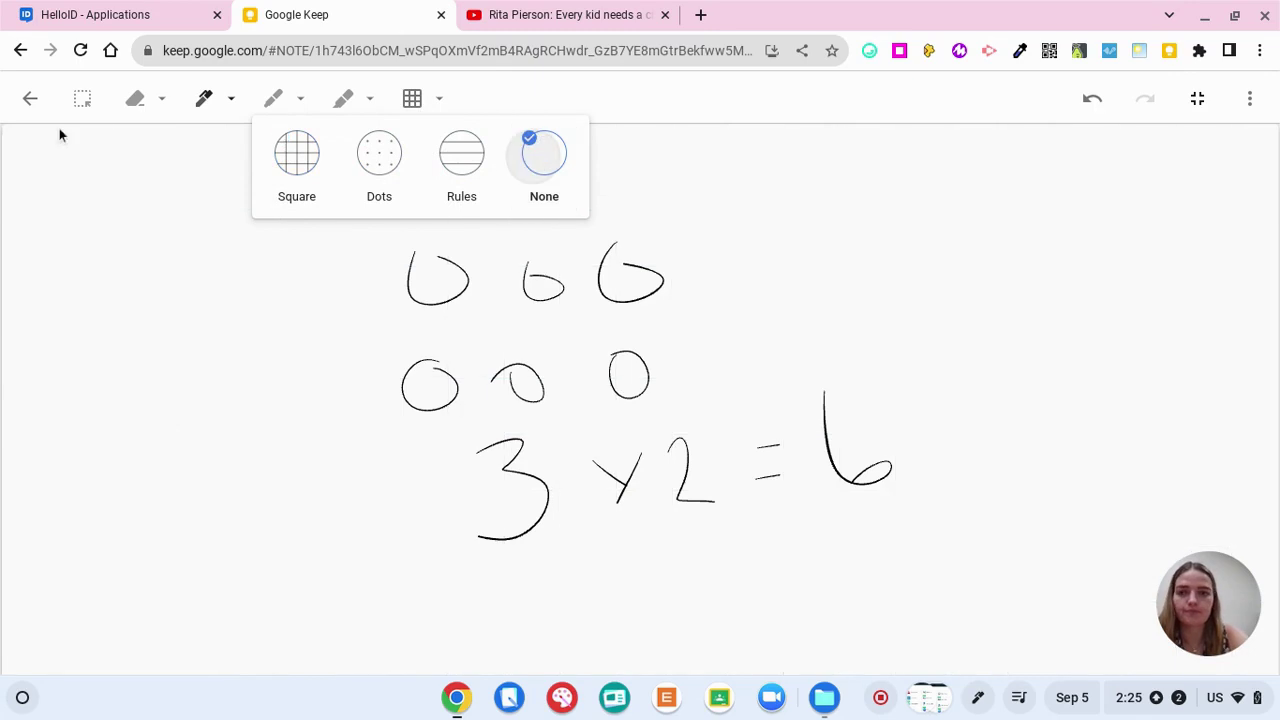
click(31, 97)
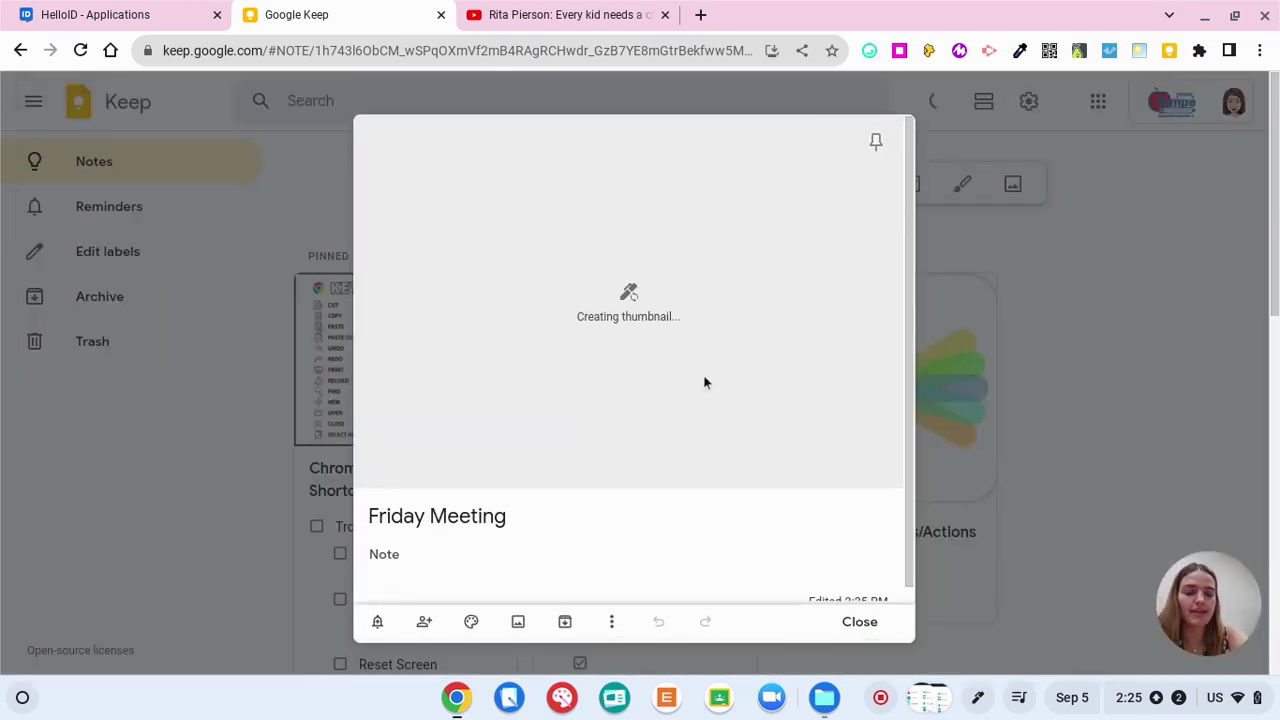
Step: Add the body line 'Today we learned about arrays for mulitplication' and reopen the drawing full-window
scroll(704, 382, down, 5)
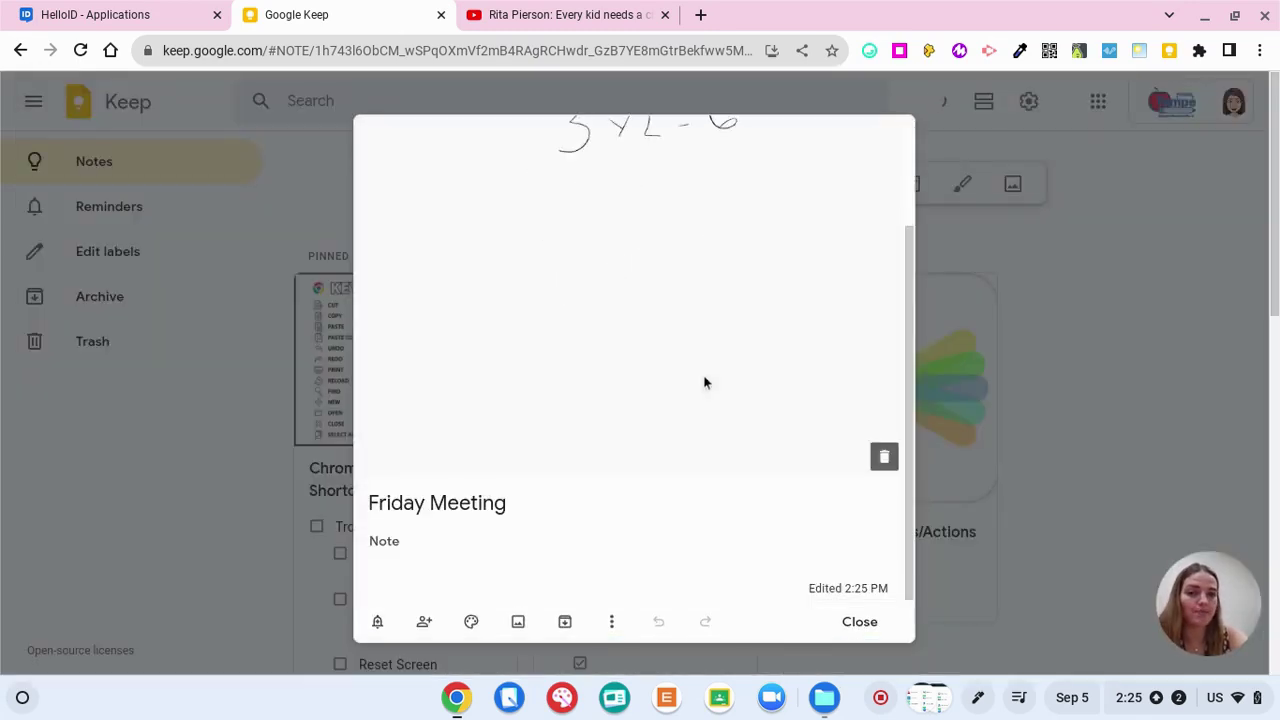
scroll(704, 382, up, 5)
scroll(704, 382, down, 3)
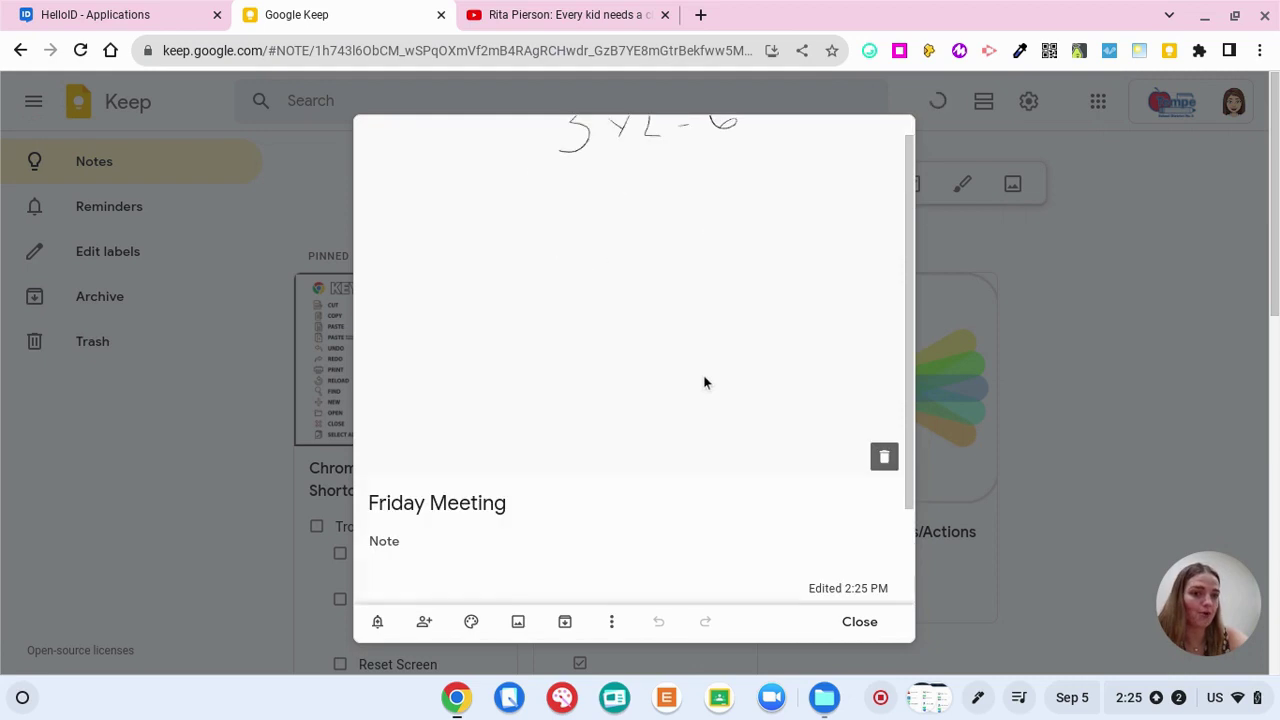
click(410, 542)
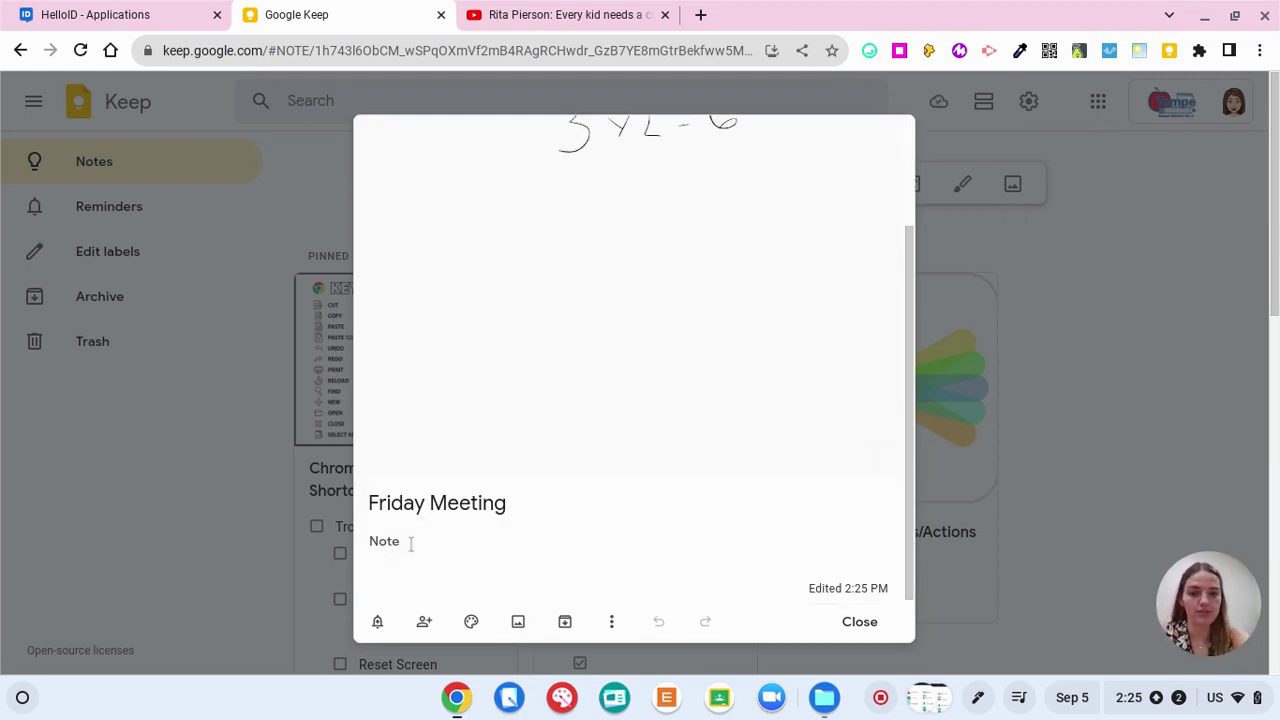
text(Today we learned a)
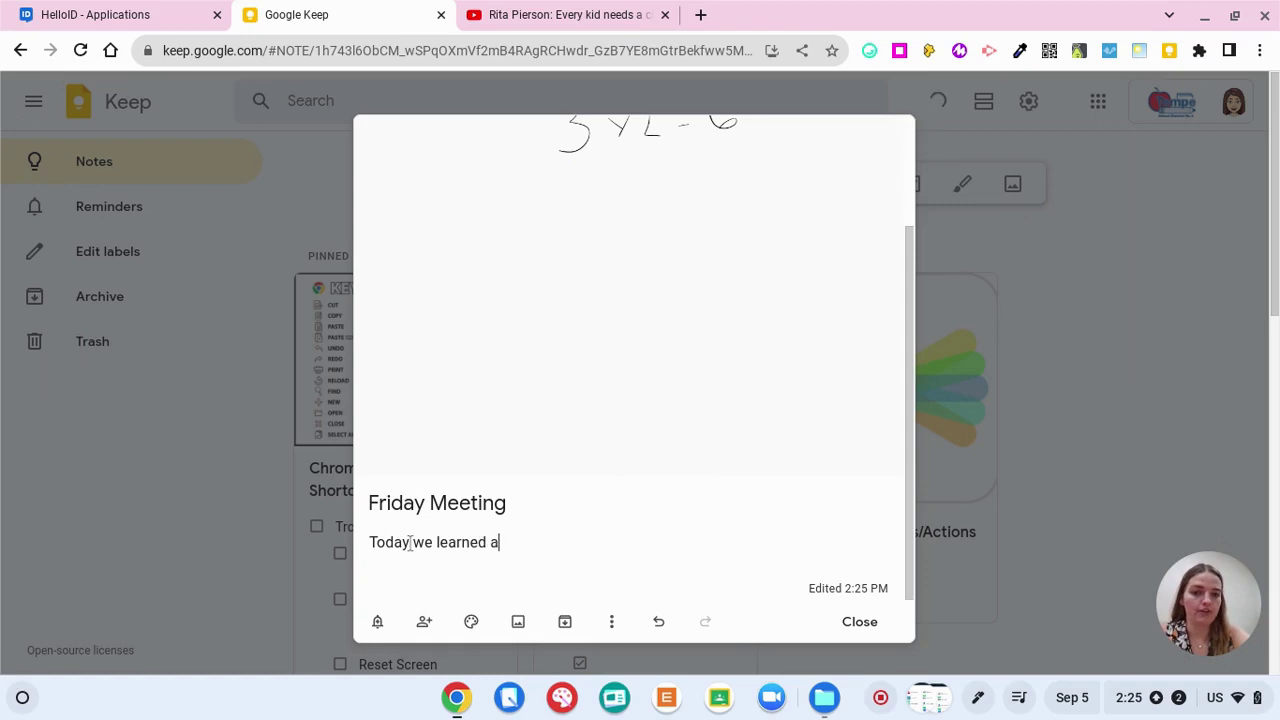
text(bout arrays)
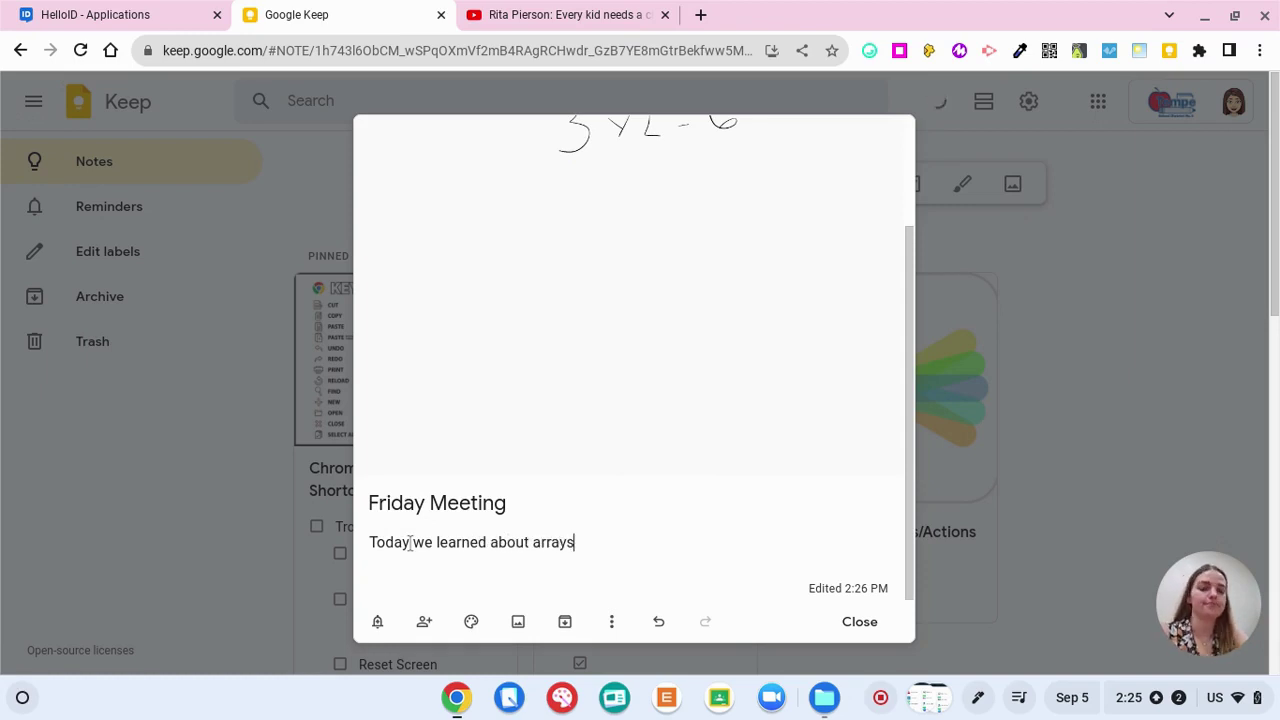
text( for mulitp)
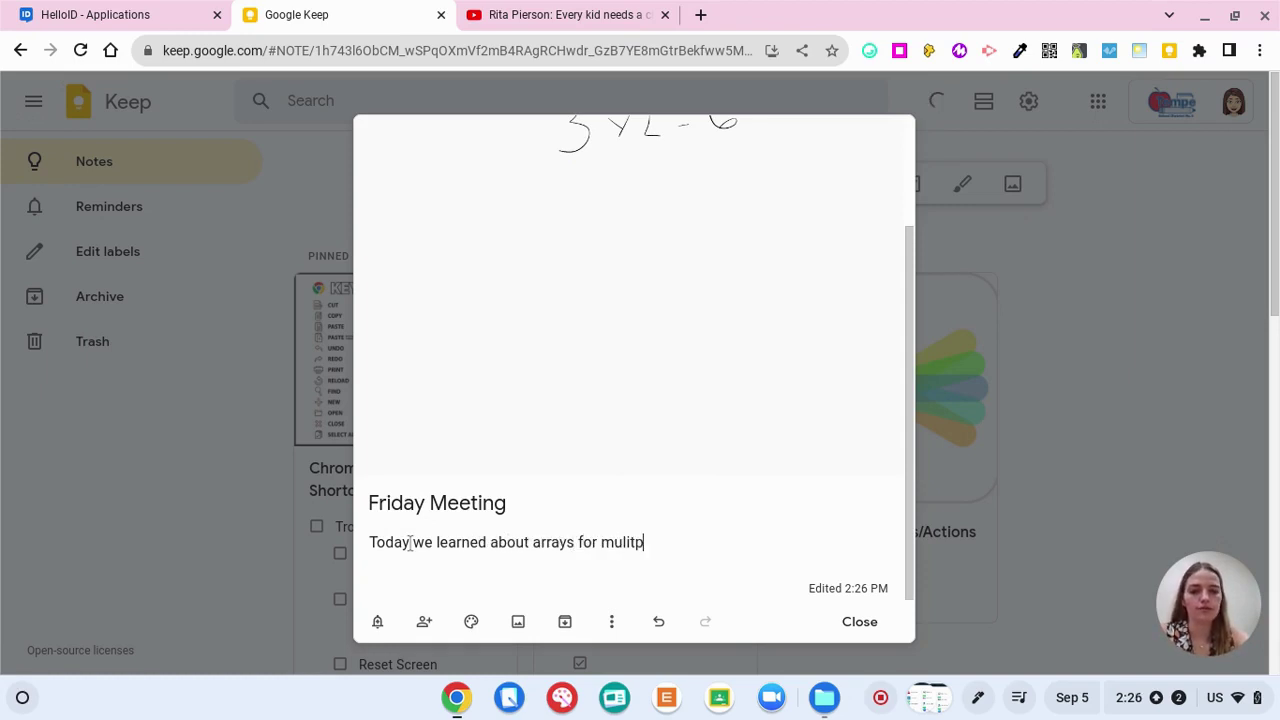
text(lication)
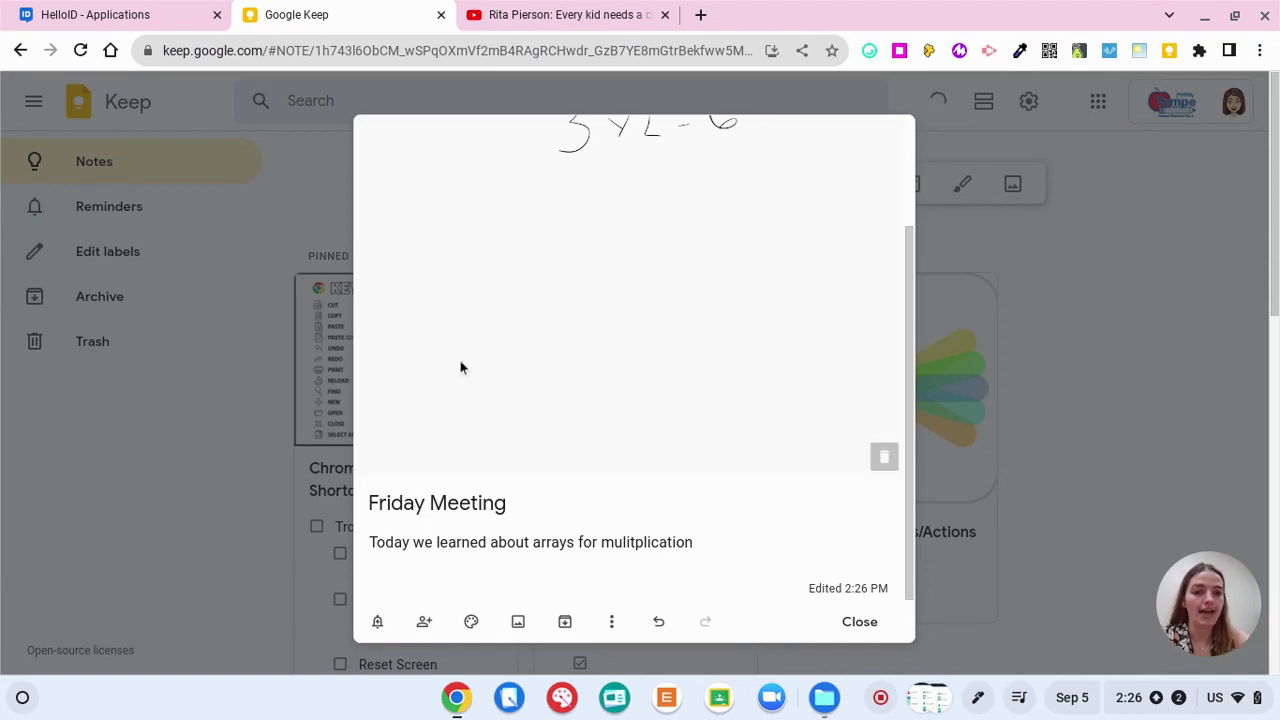
scroll(497, 460, up, 3)
click(513, 537)
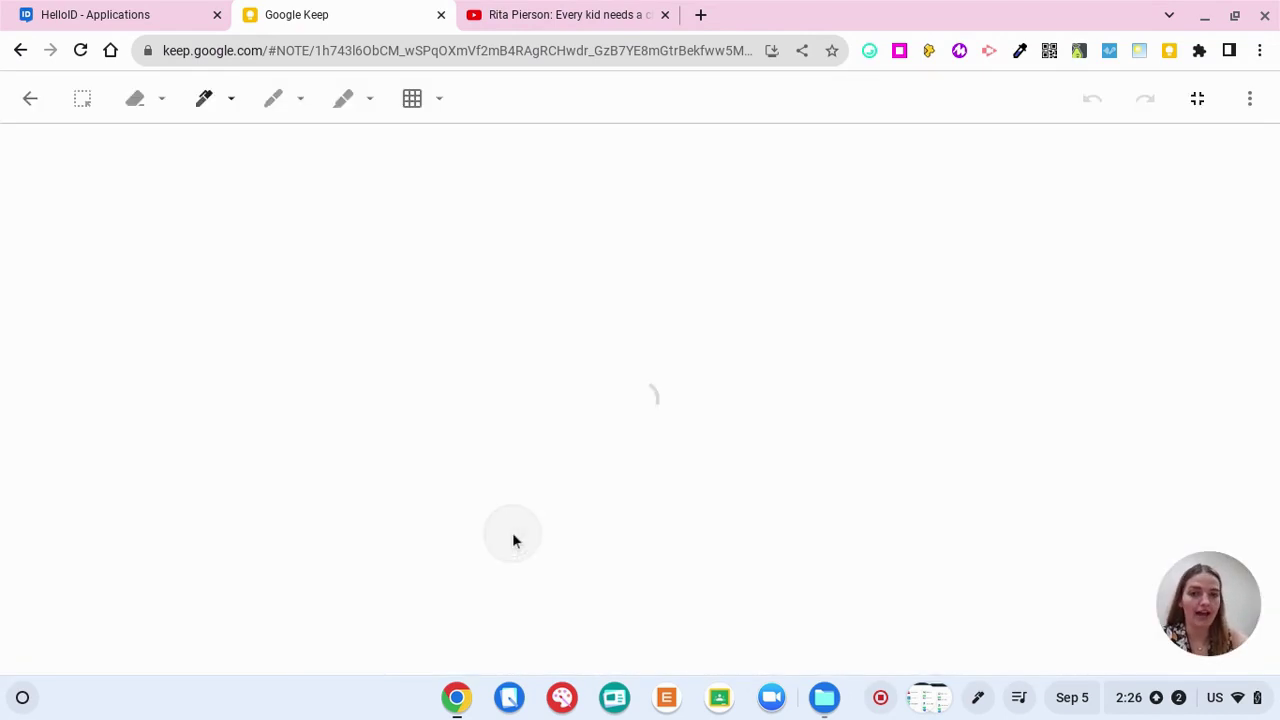
Step: Leave the drawing editor, close the note, then reopen Friday Meeting
click(38, 98)
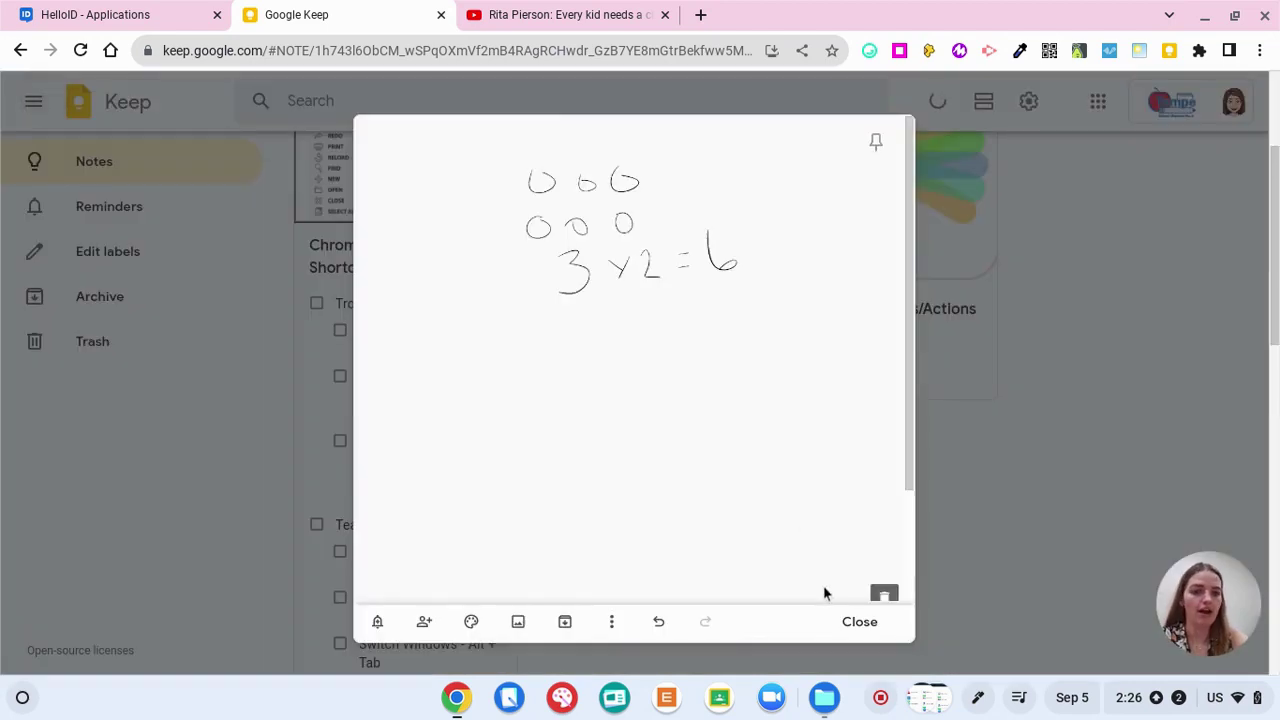
click(845, 623)
scroll(794, 420, down, 5)
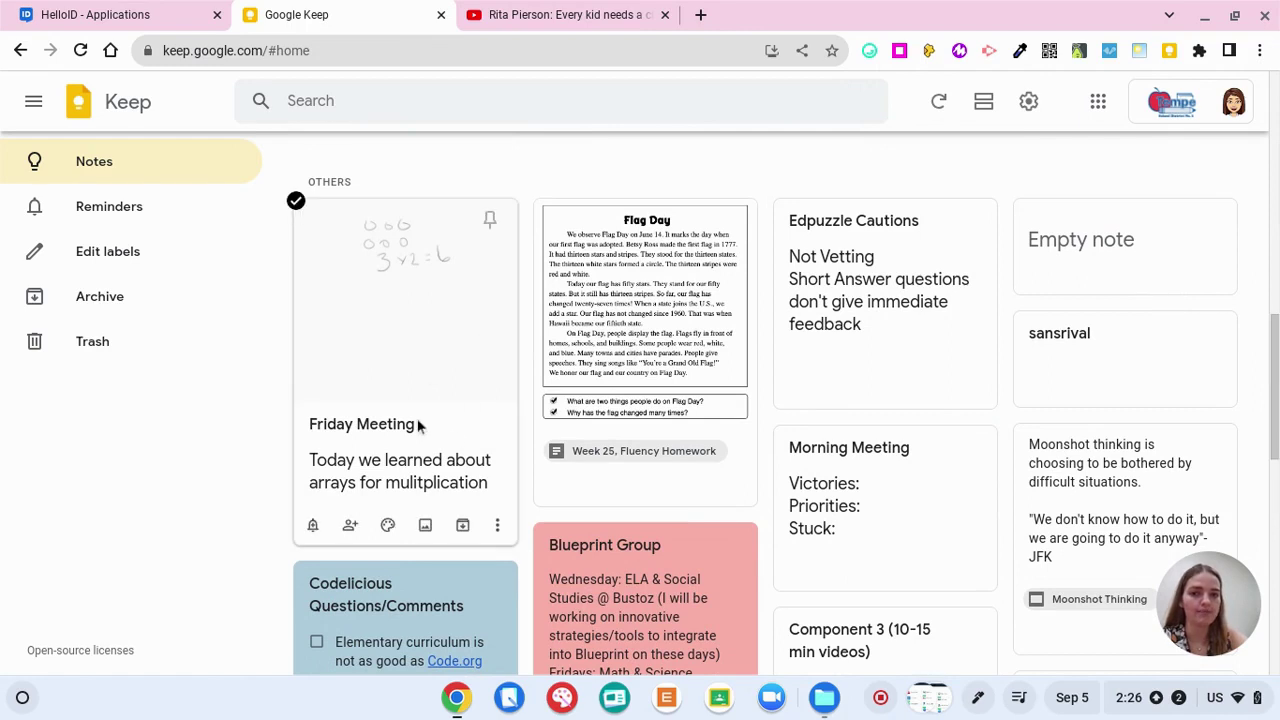
click(454, 431)
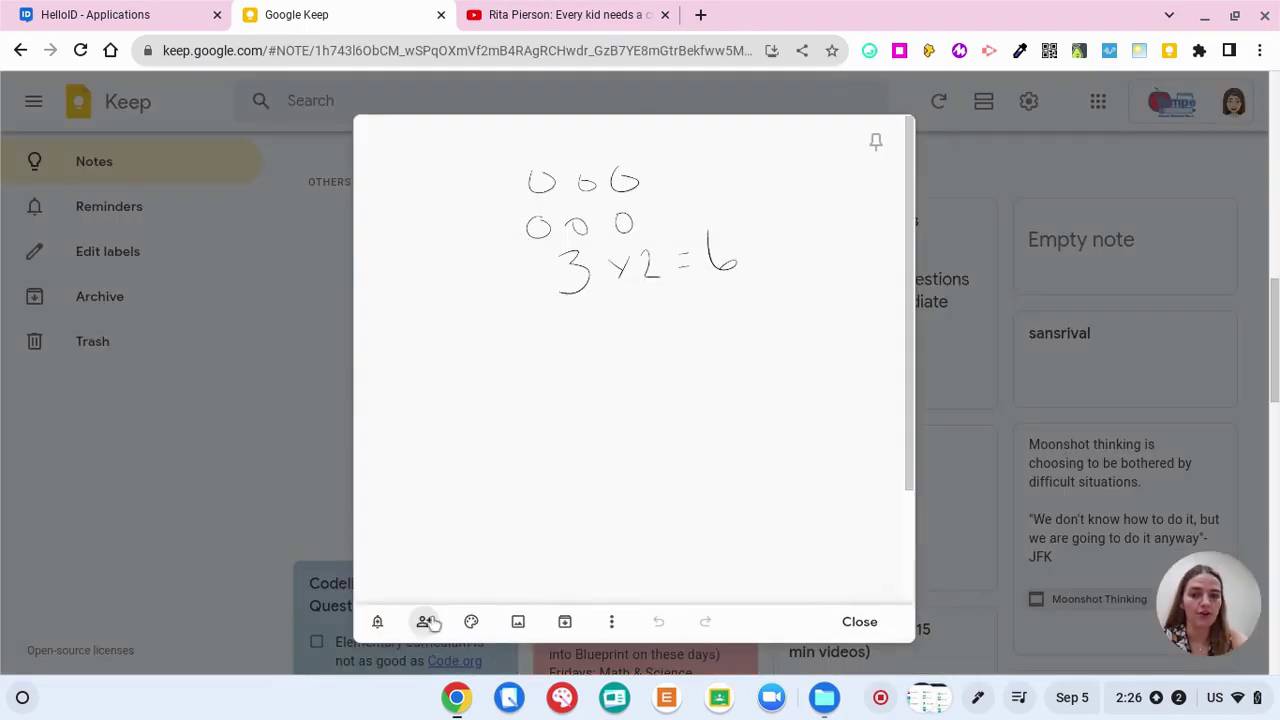
Step: Color the note purple with the beach-umbrella background and close it
click(471, 621)
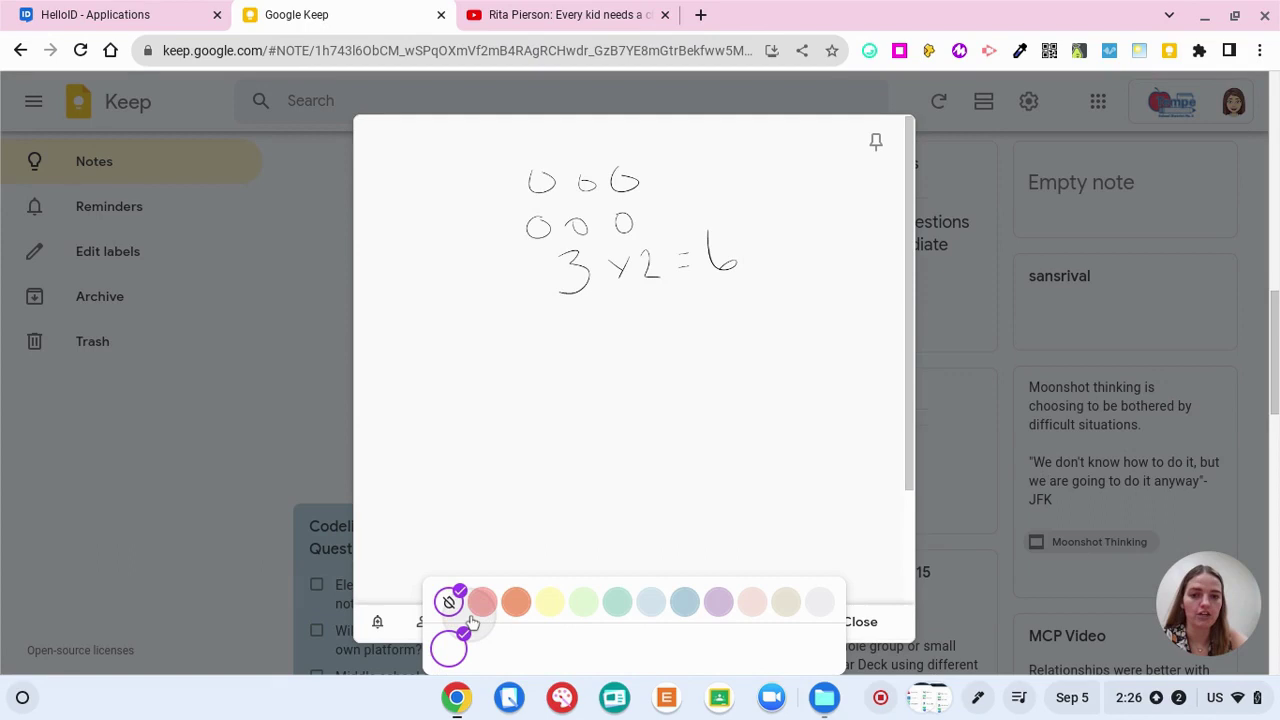
click(718, 600)
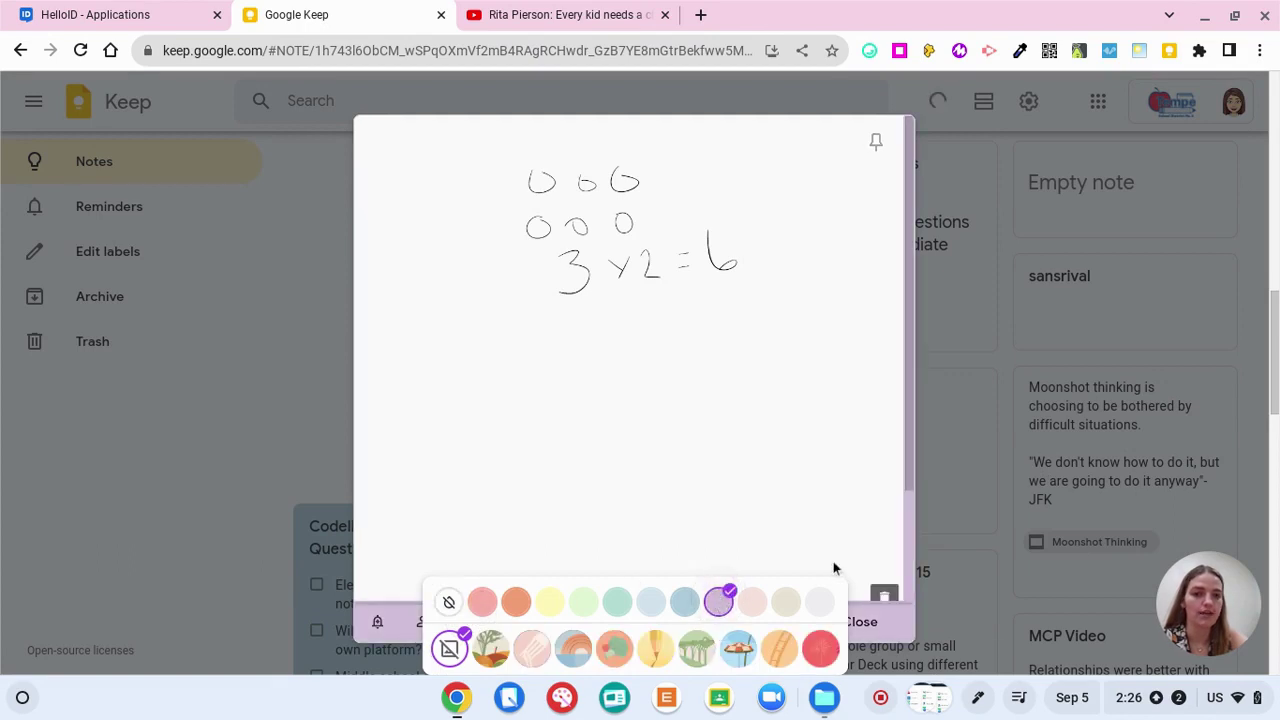
click(738, 648)
scroll(848, 358, down, 2)
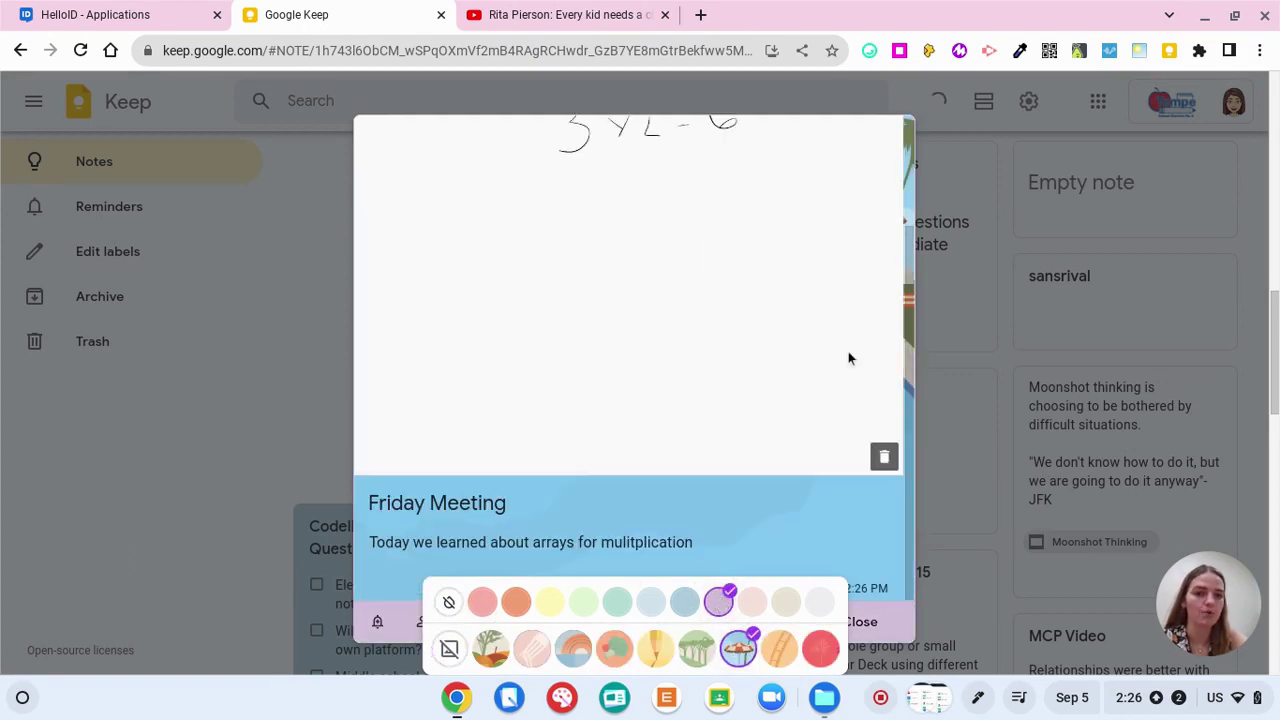
click(866, 622)
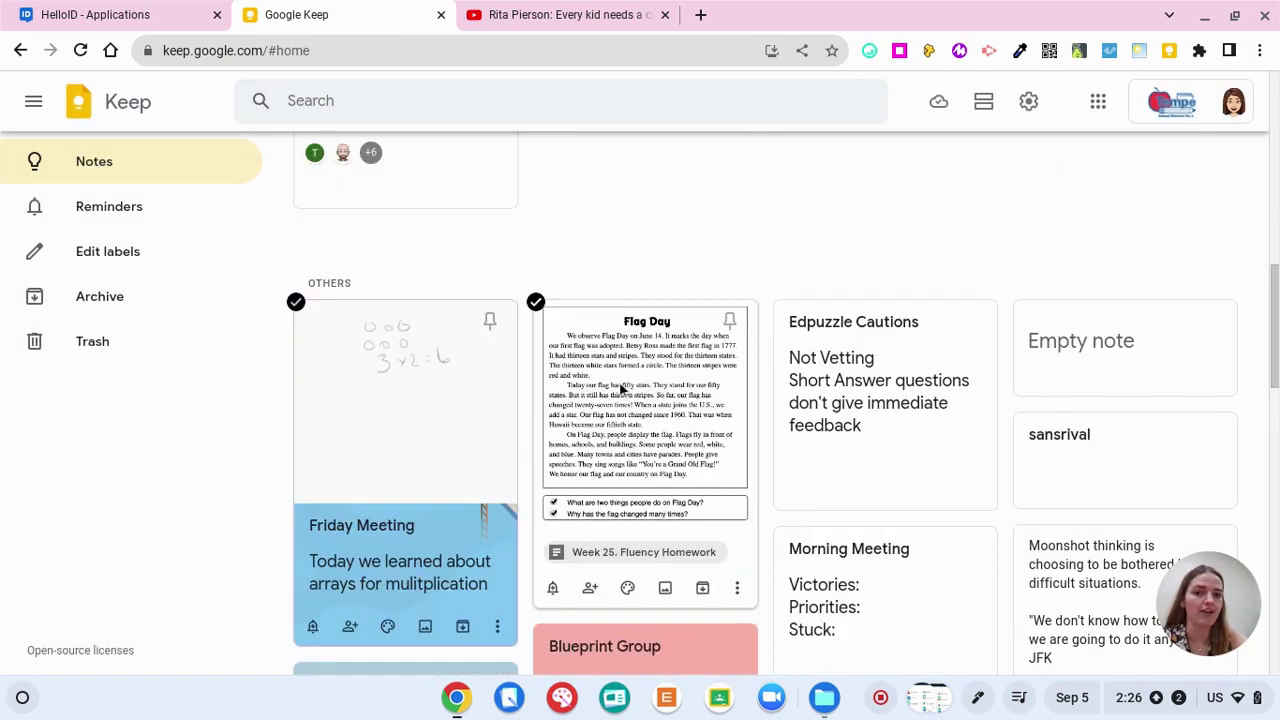
scroll(619, 381, down, 1)
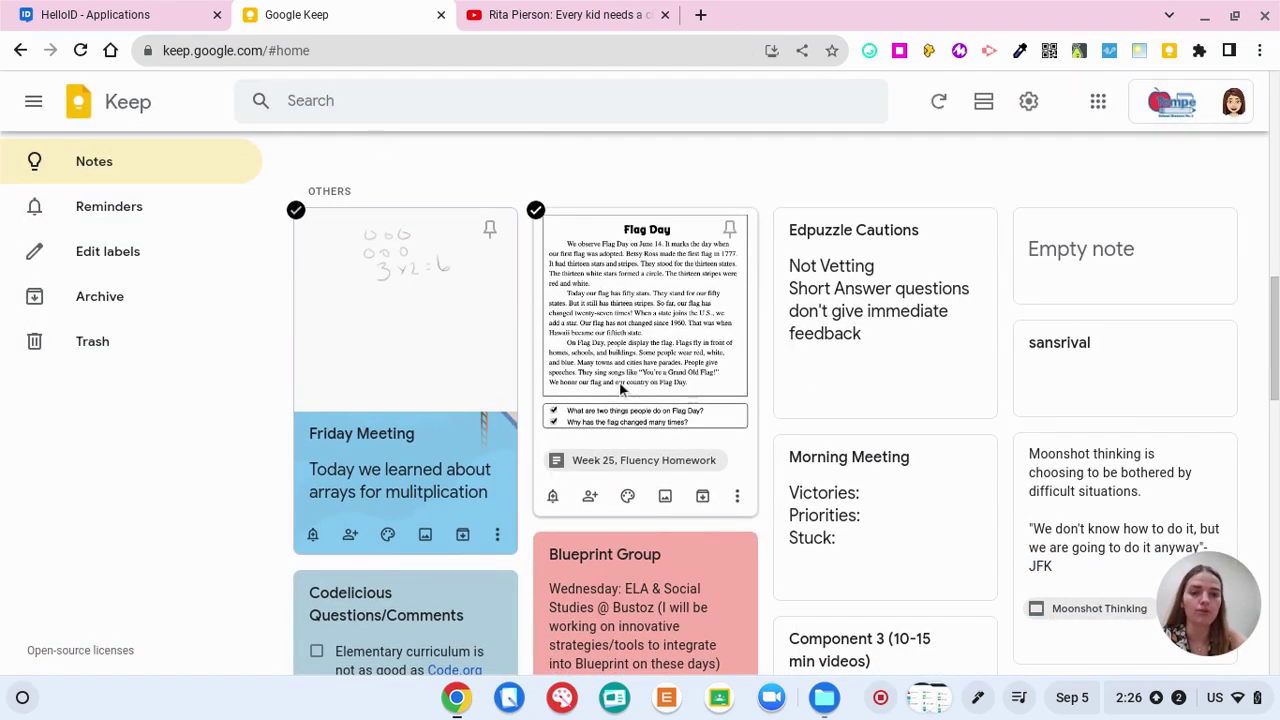
Step: Check the Friday Meeting card's reminder options, then open the drawing note
click(313, 534)
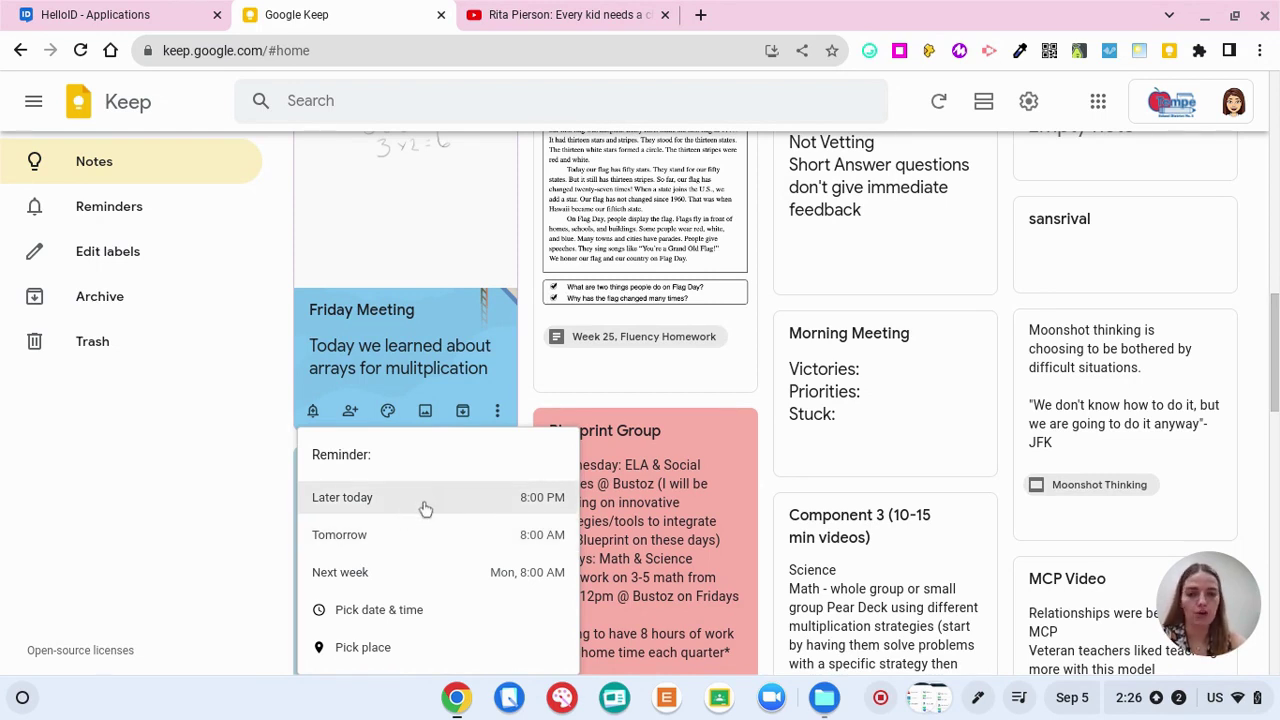
scroll(423, 514, down, 1)
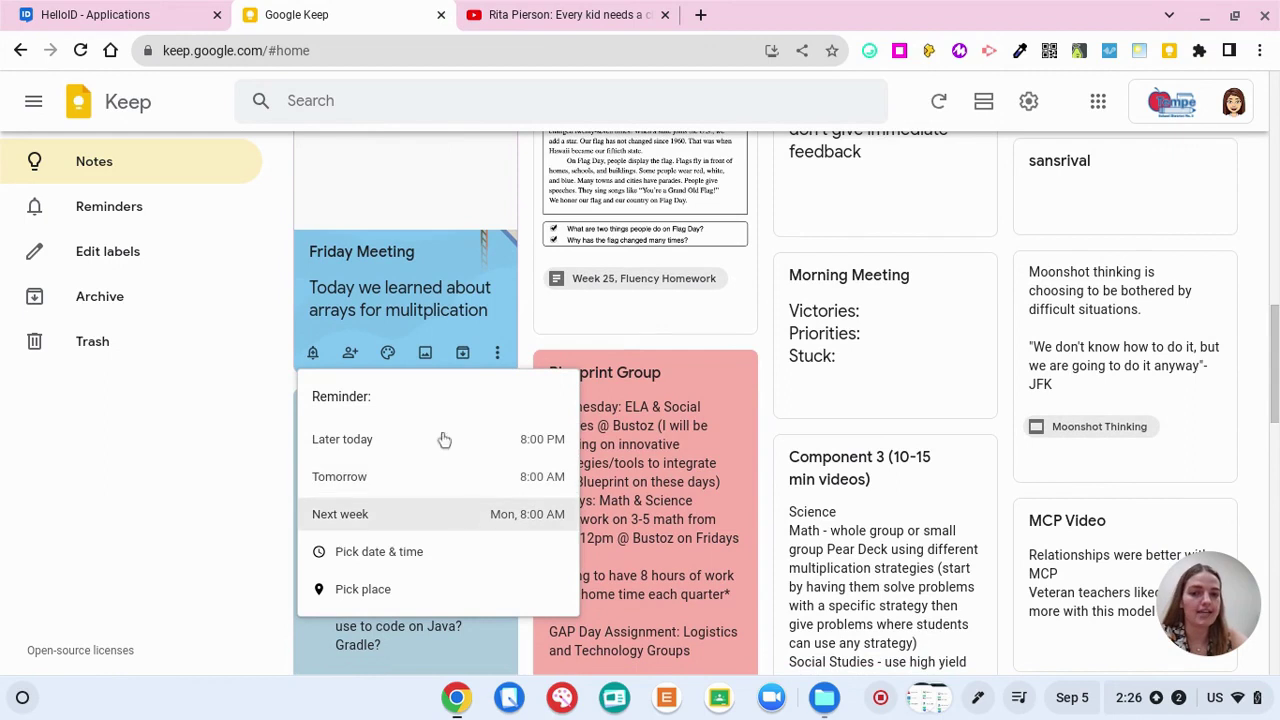
scroll(457, 406, up, 2)
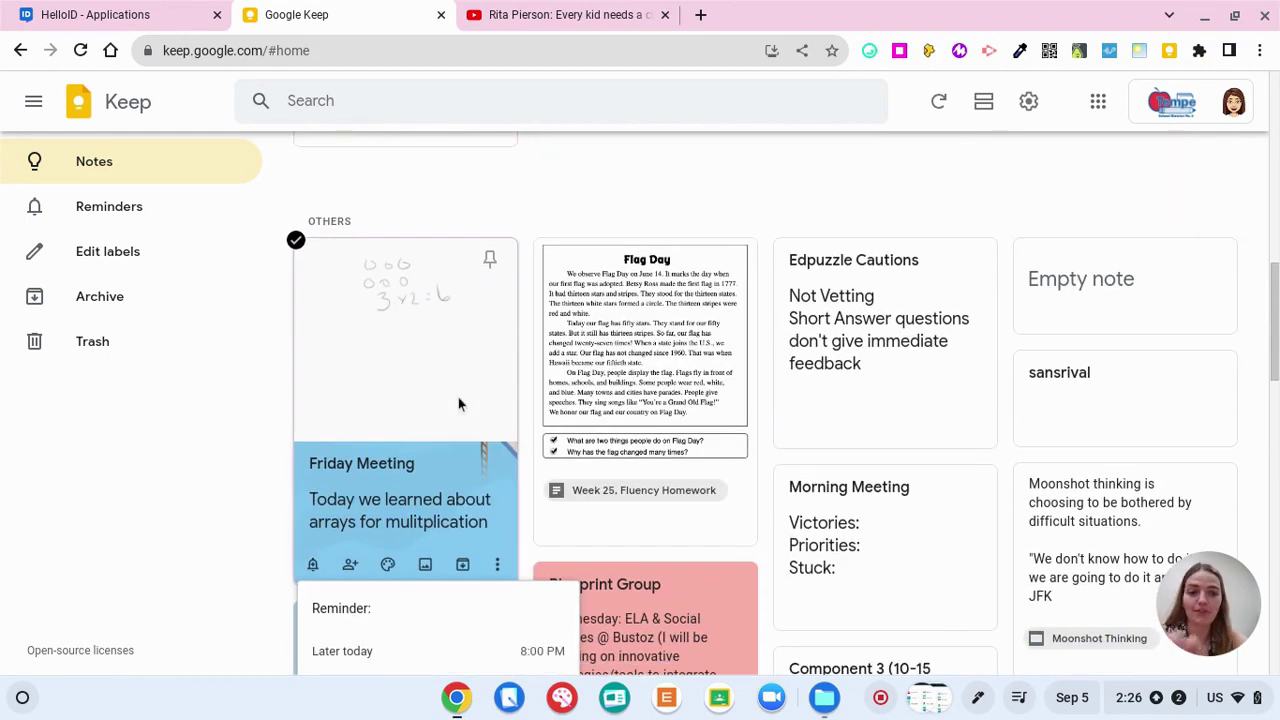
click(448, 412)
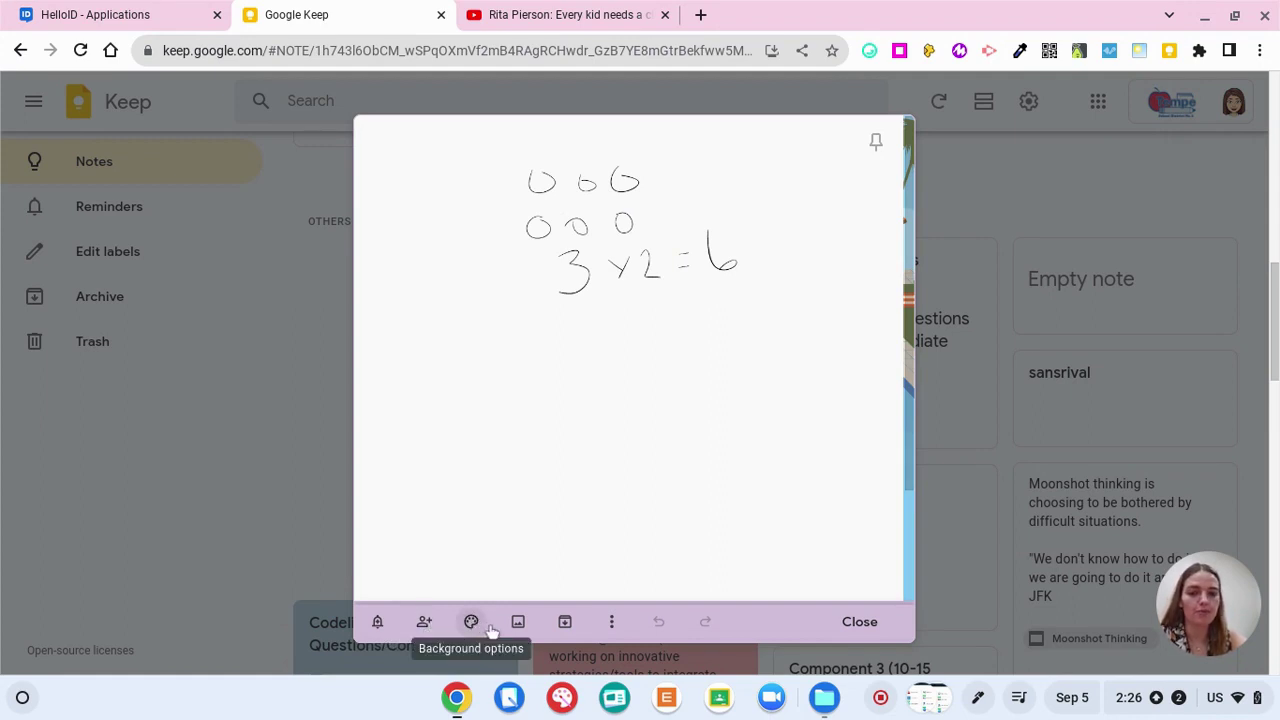
Step: Show the More options menu inside the Friday Meeting note
click(611, 622)
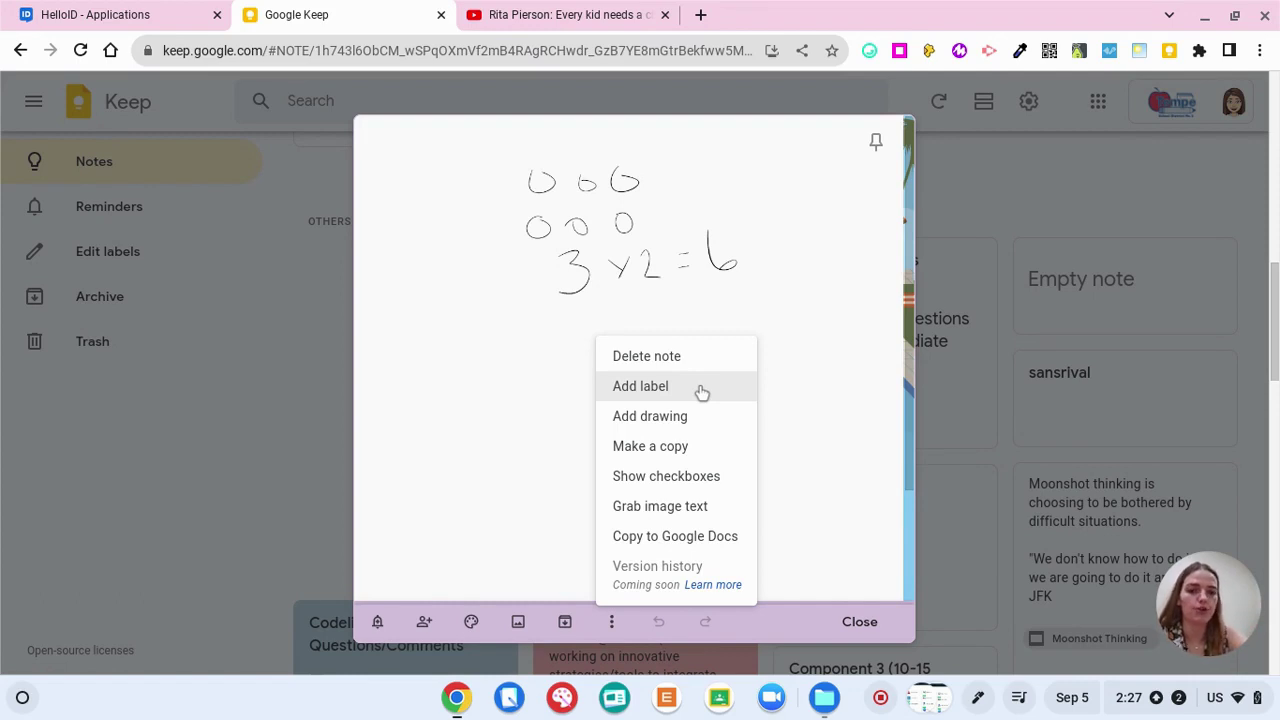
Step: Close the options list and the note, then pin the Friday Meeting card and check the Pinned section
click(858, 638)
click(858, 624)
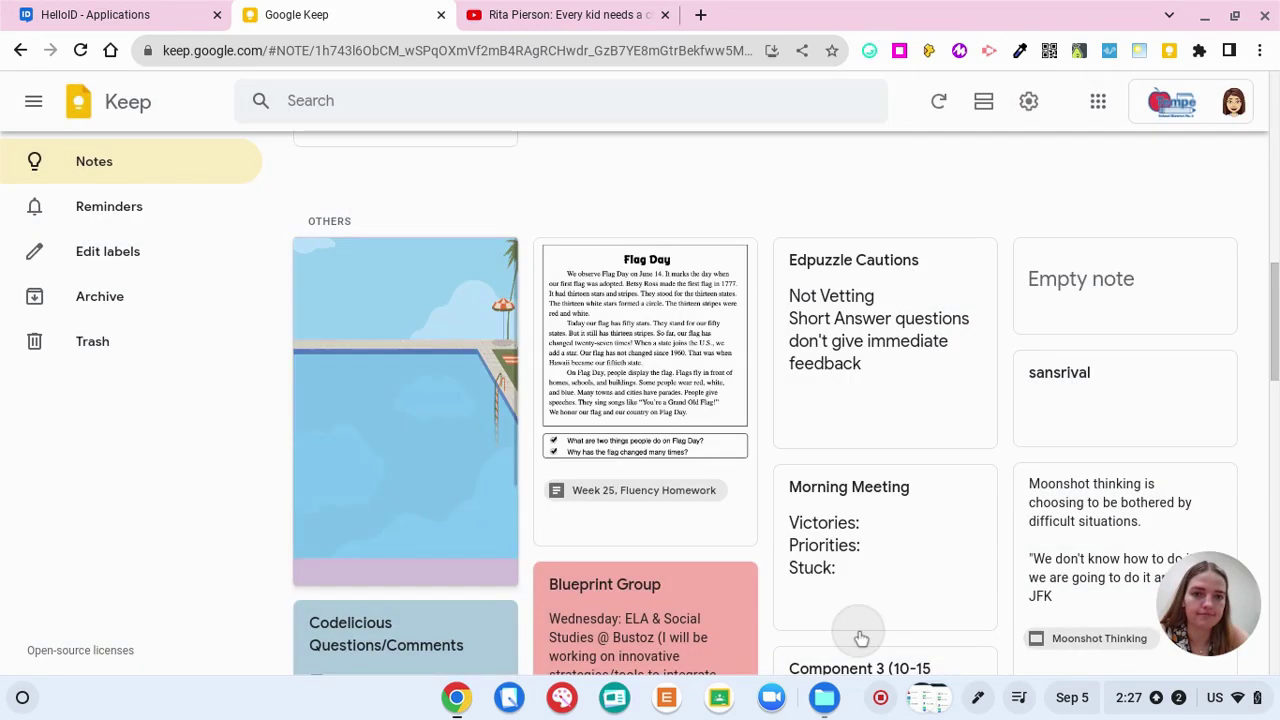
scroll(652, 455, up, 5)
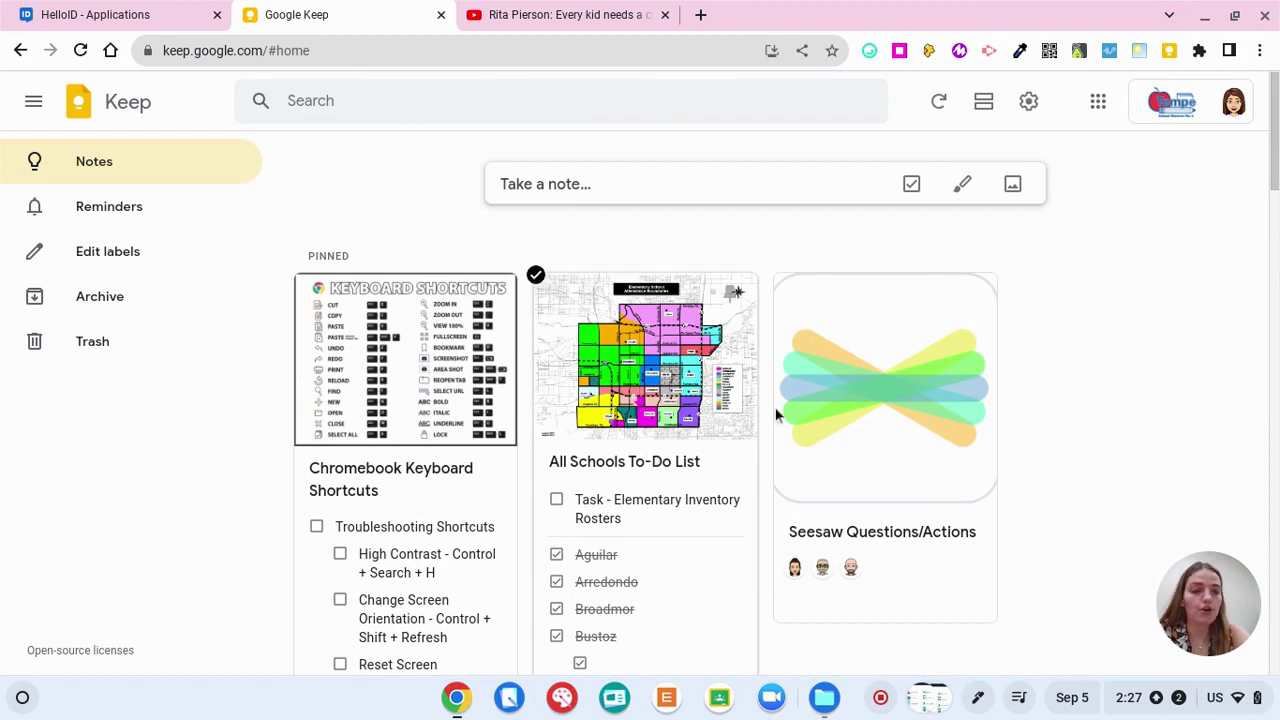
scroll(831, 374, down, 5)
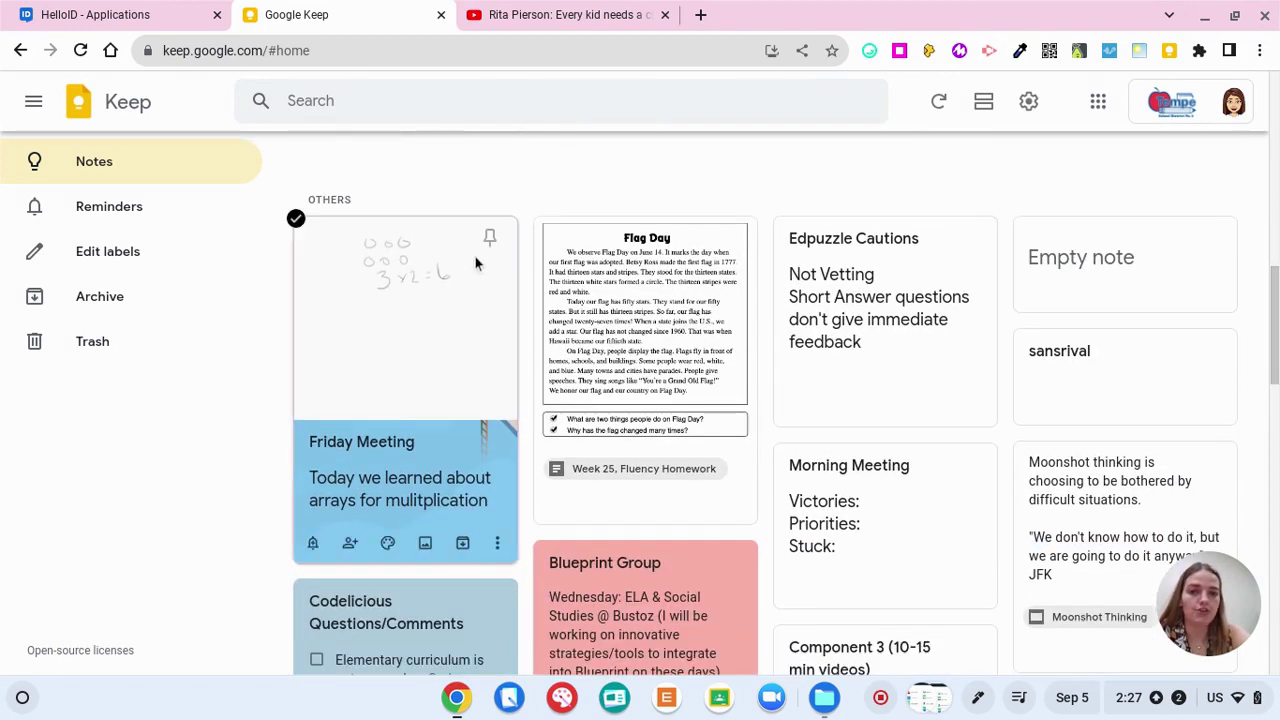
click(486, 243)
scroll(493, 493, up, 5)
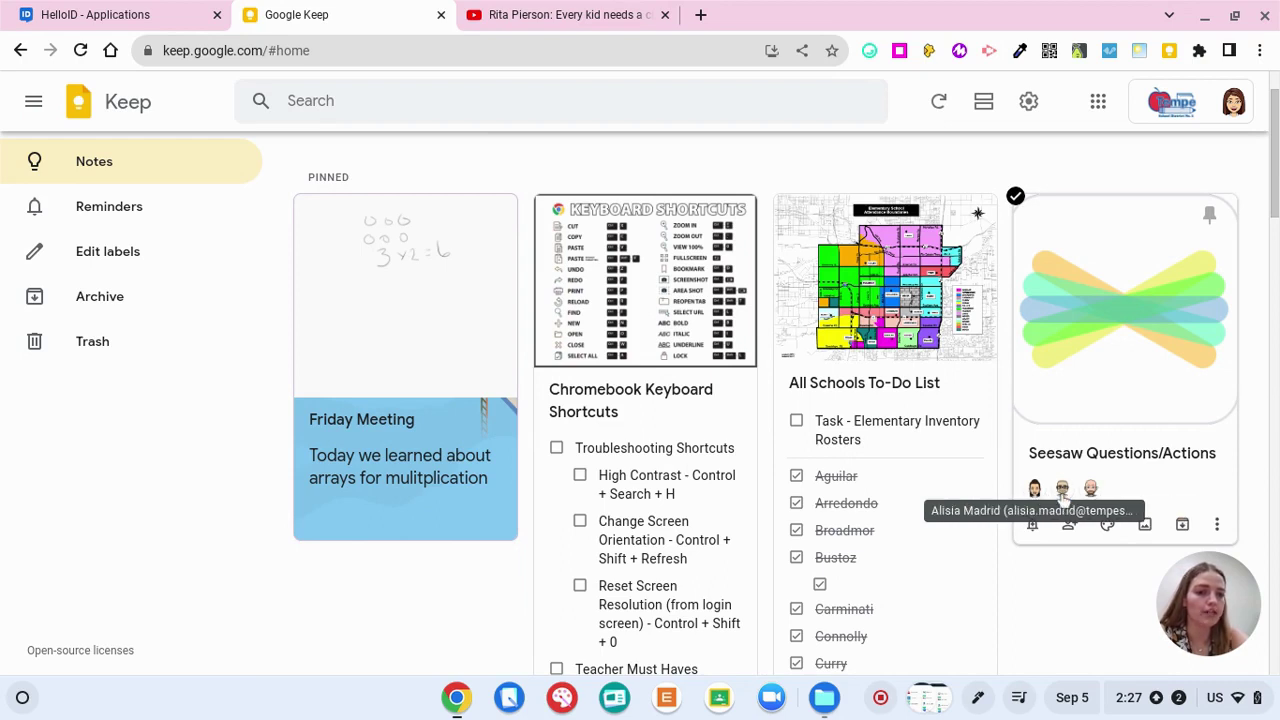
scroll(932, 403, down, 5)
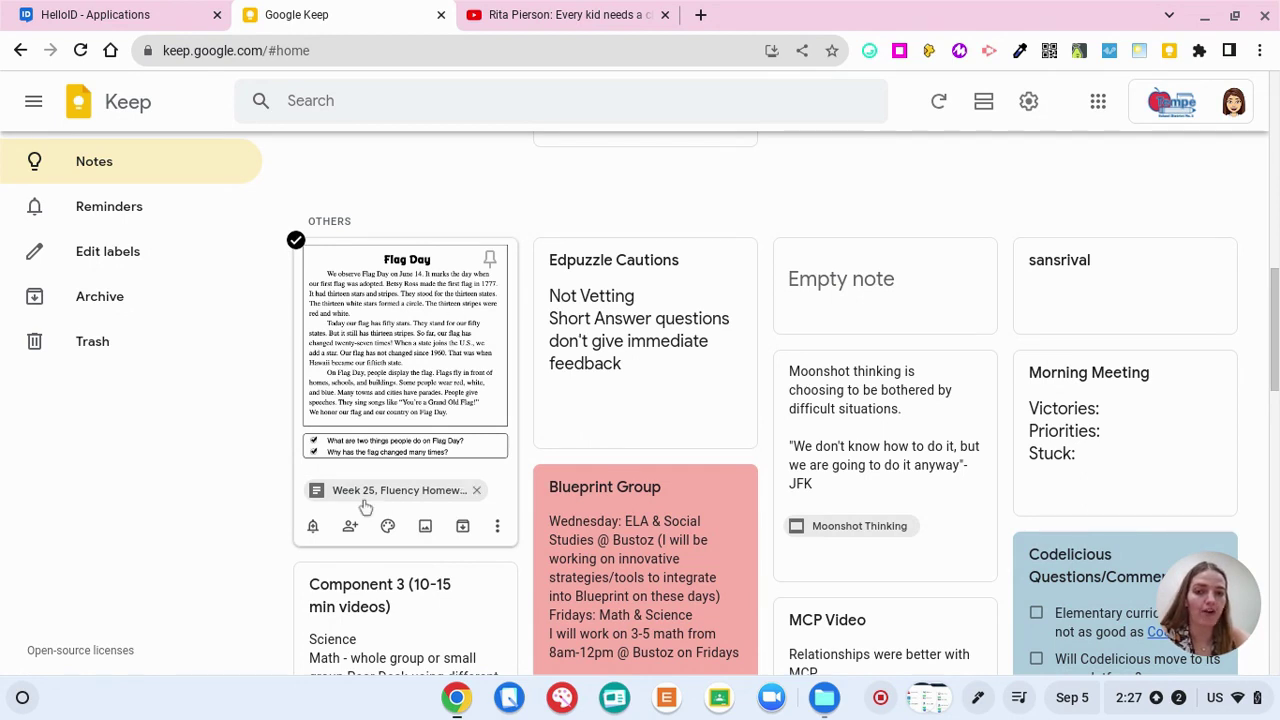
Step: Open the Week 25, Fluency Homework doc, toggle the Keep panel, and close the YouTube tab
click(397, 492)
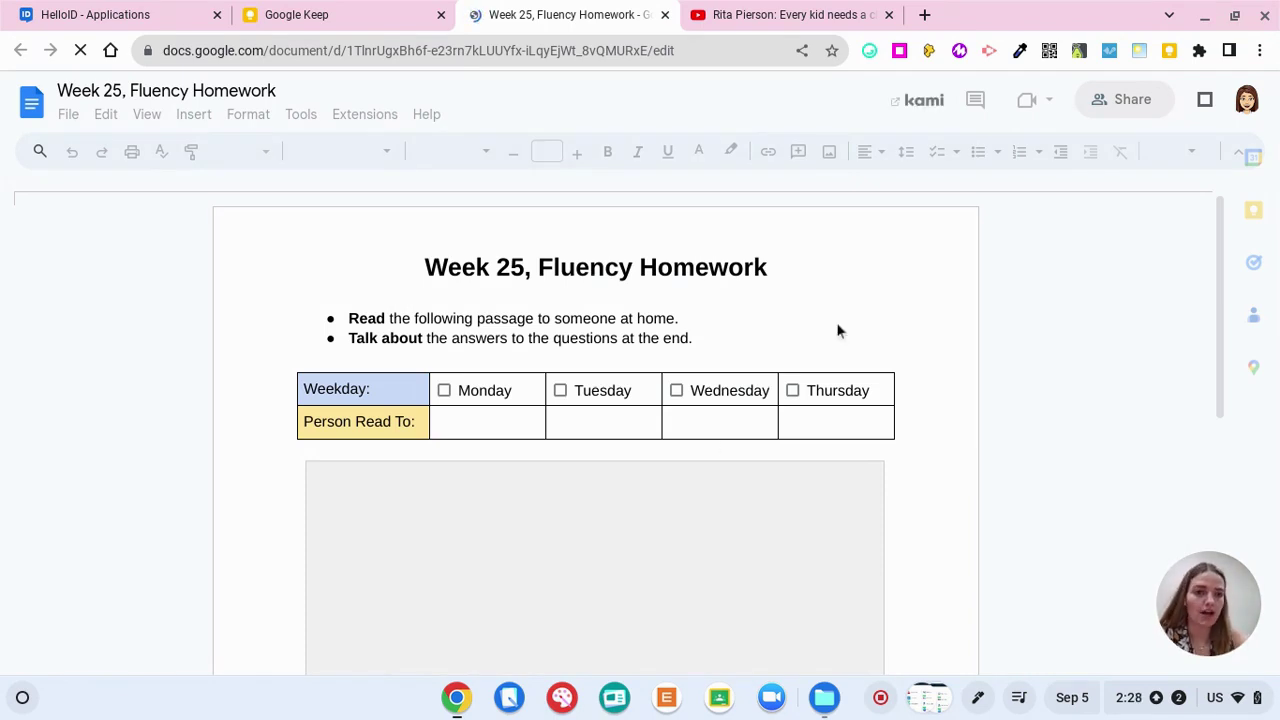
click(1255, 216)
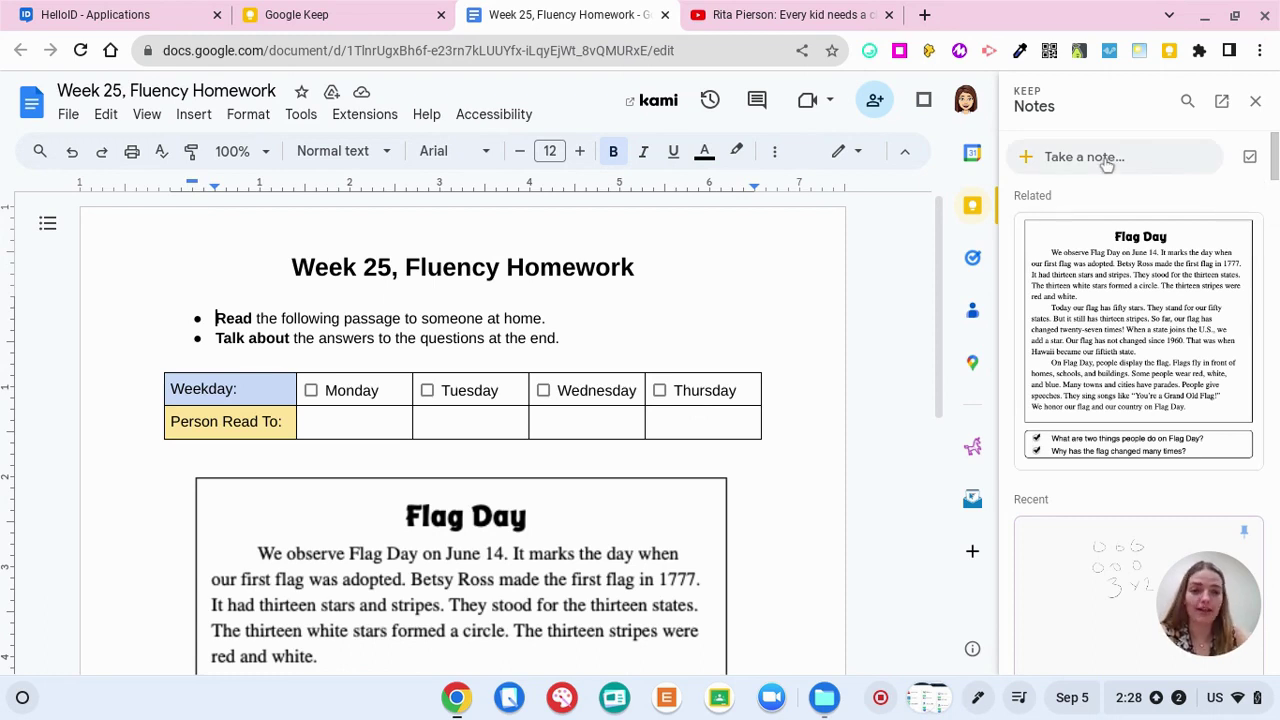
click(1256, 104)
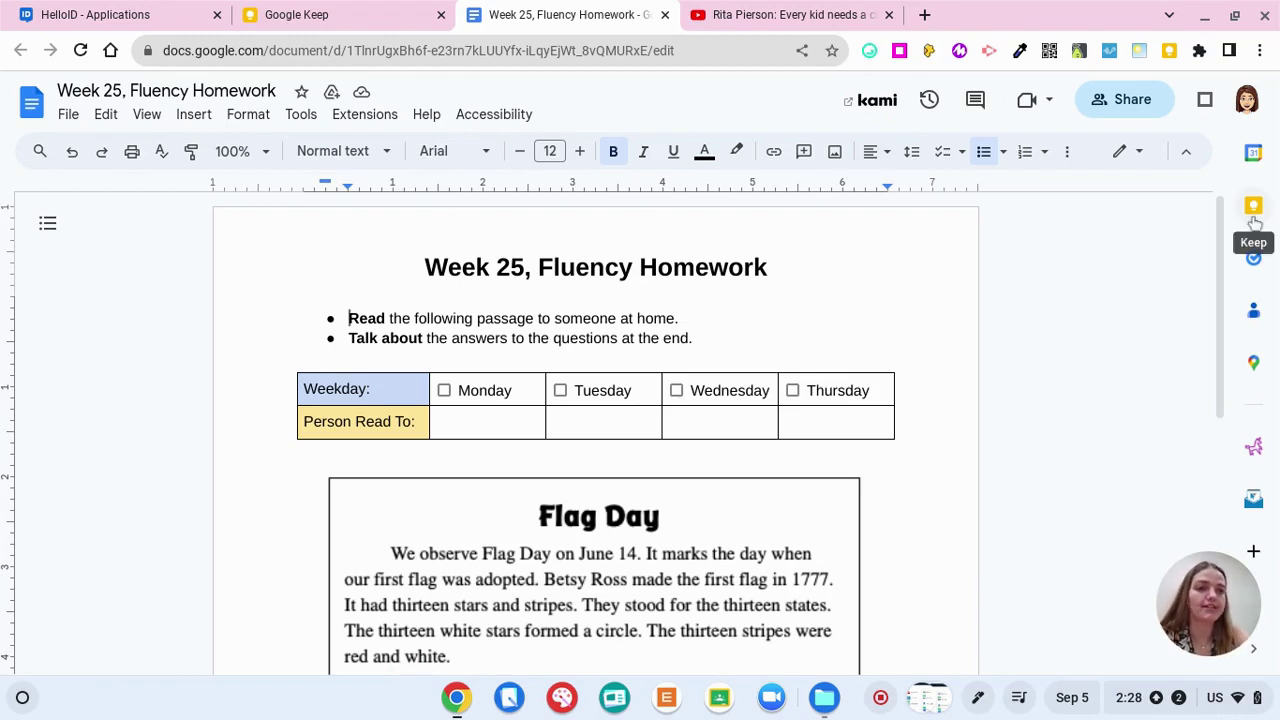
click(889, 14)
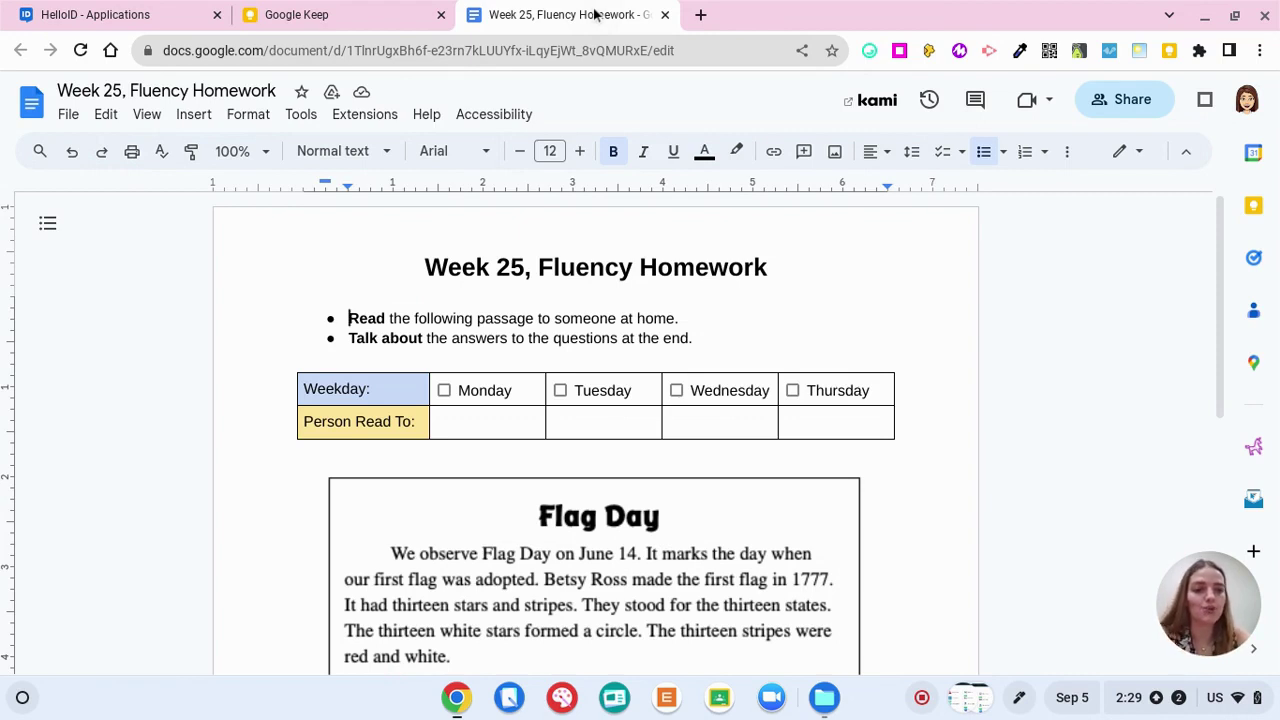
Step: From the HelloID page, save Keep note 'SSO' reading 'SSO is where our apps are housed', then view it
click(130, 14)
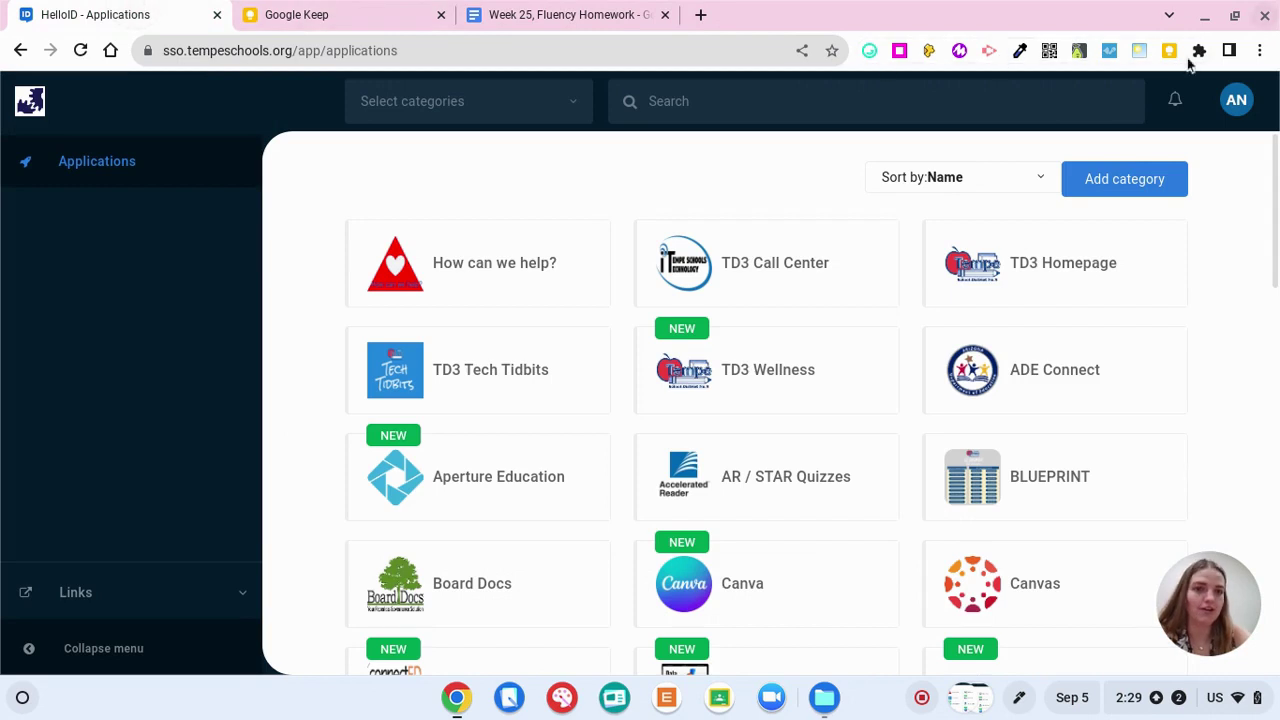
click(1169, 52)
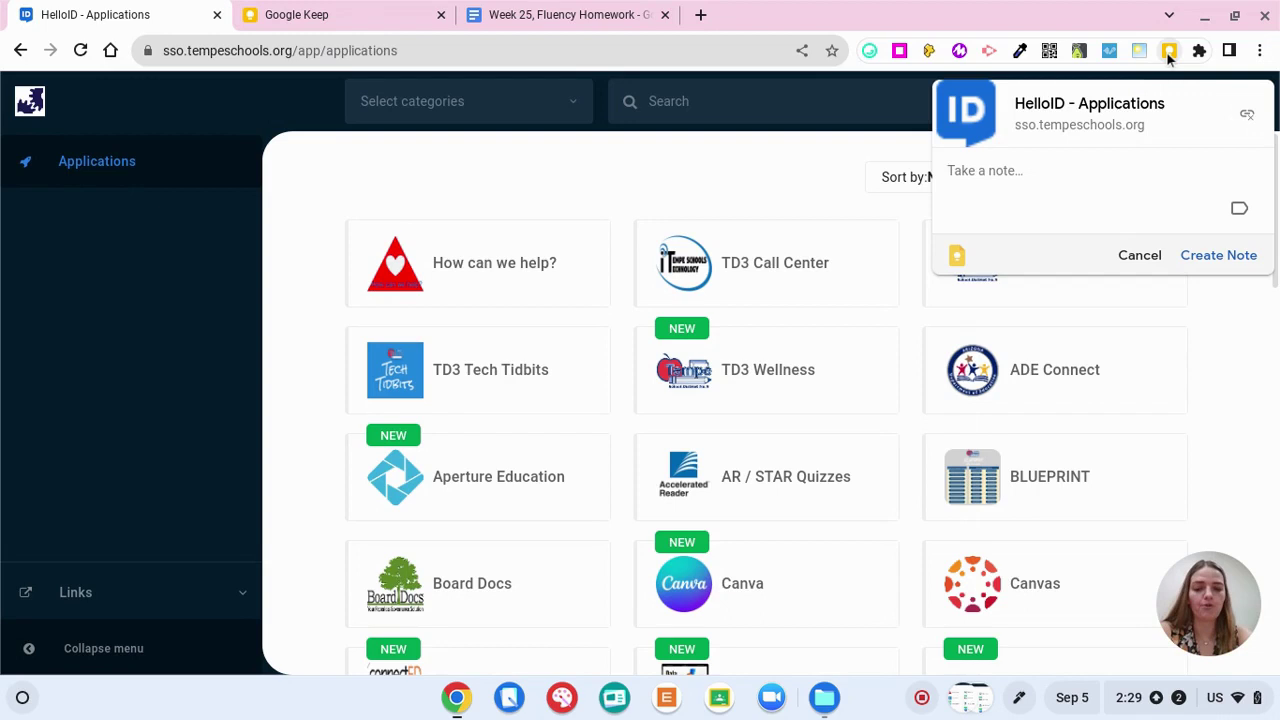
text(SSO is w)
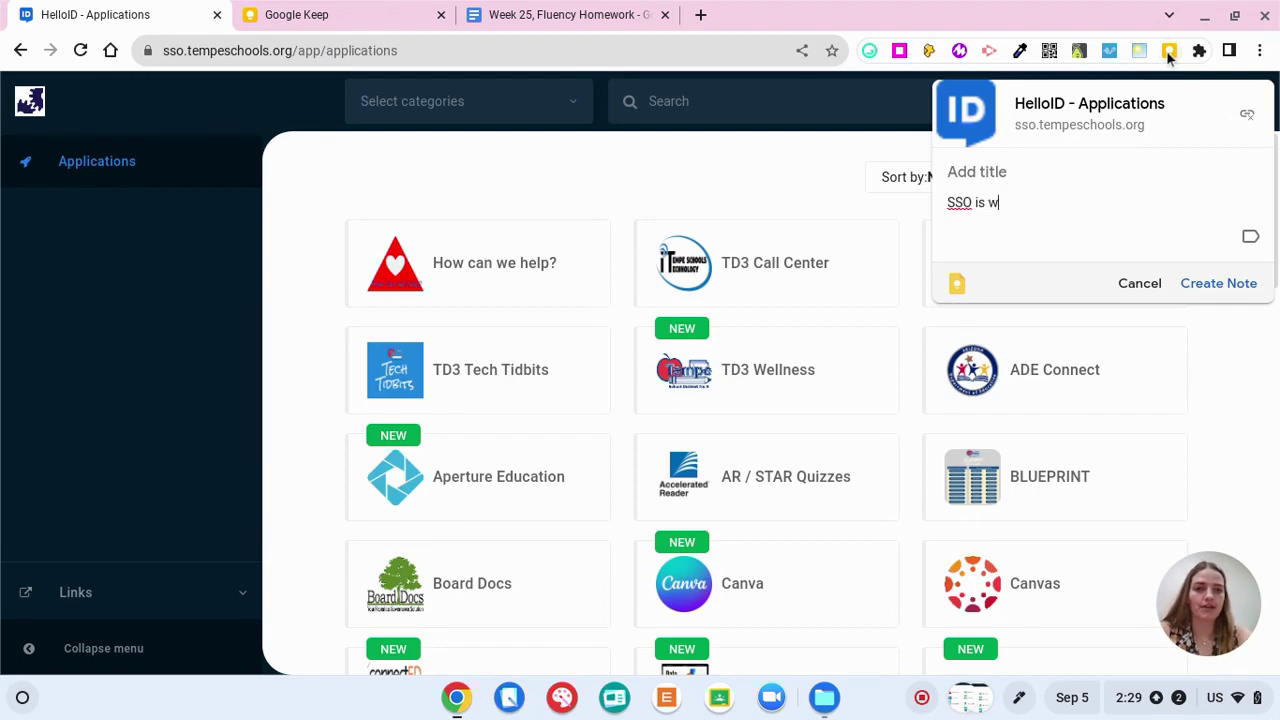
text(here our apps a)
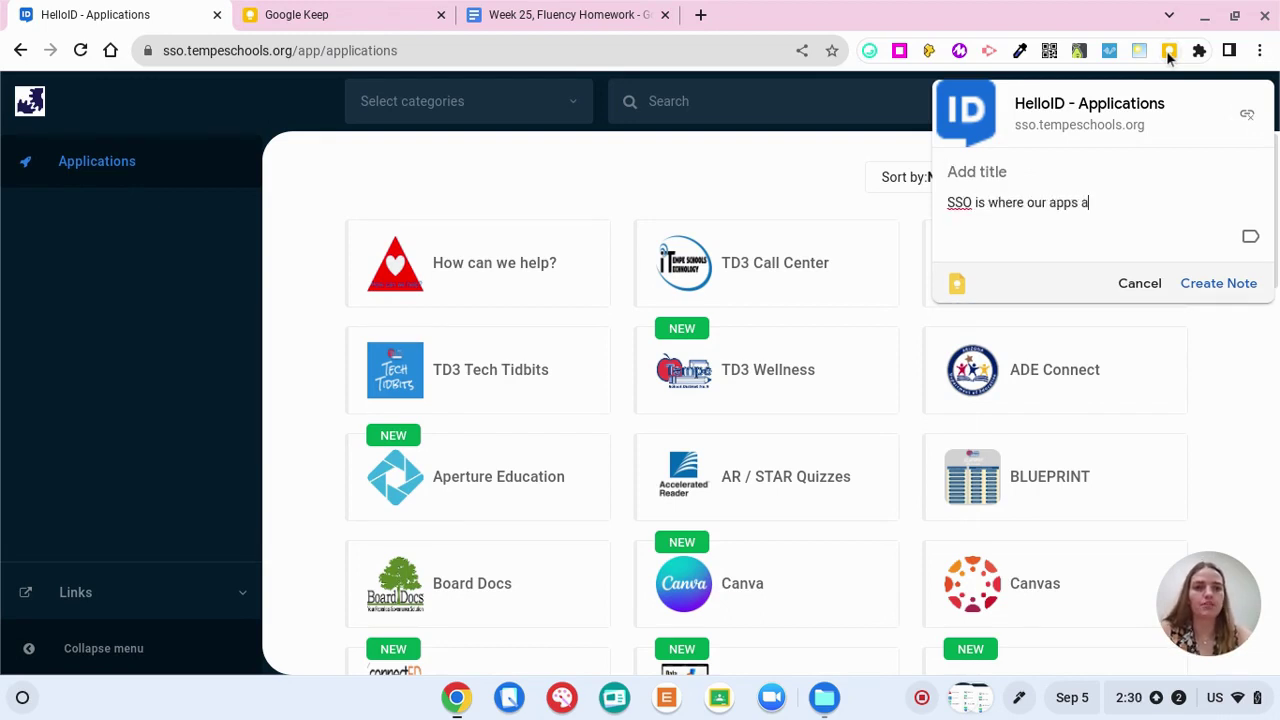
text(re housed)
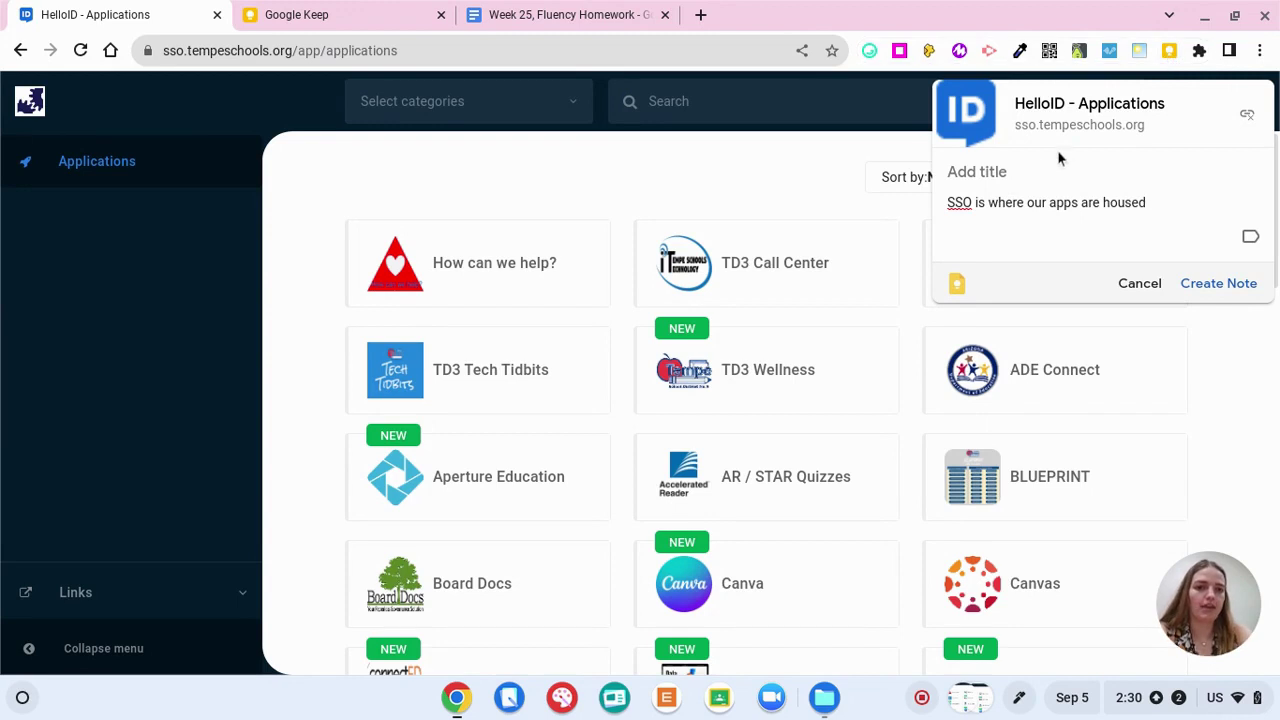
click(1028, 166)
text(SSO)
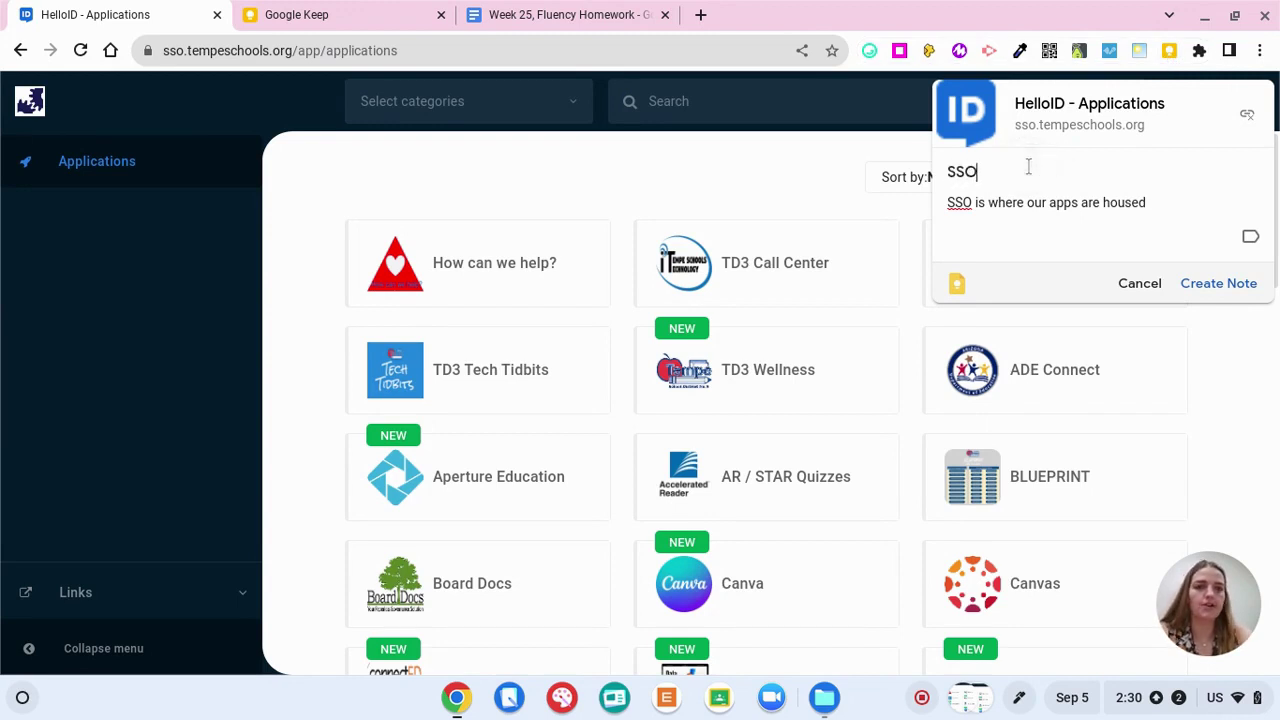
click(1208, 294)
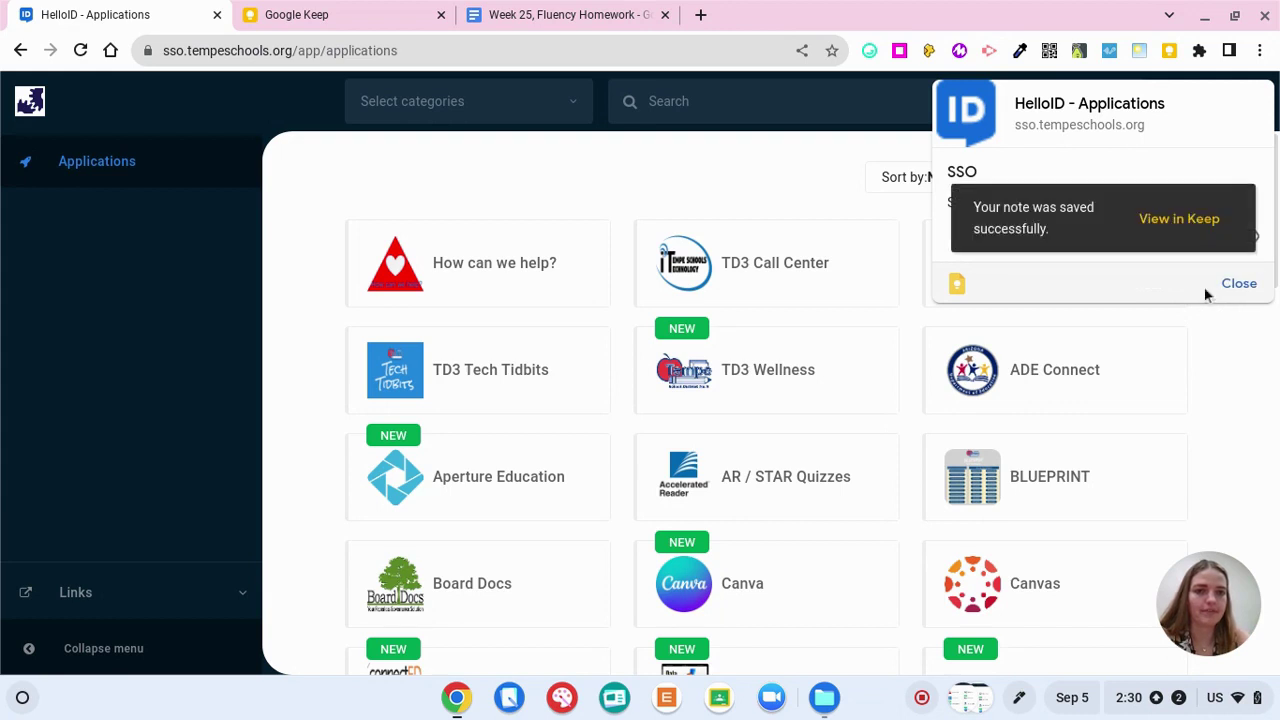
click(1179, 219)
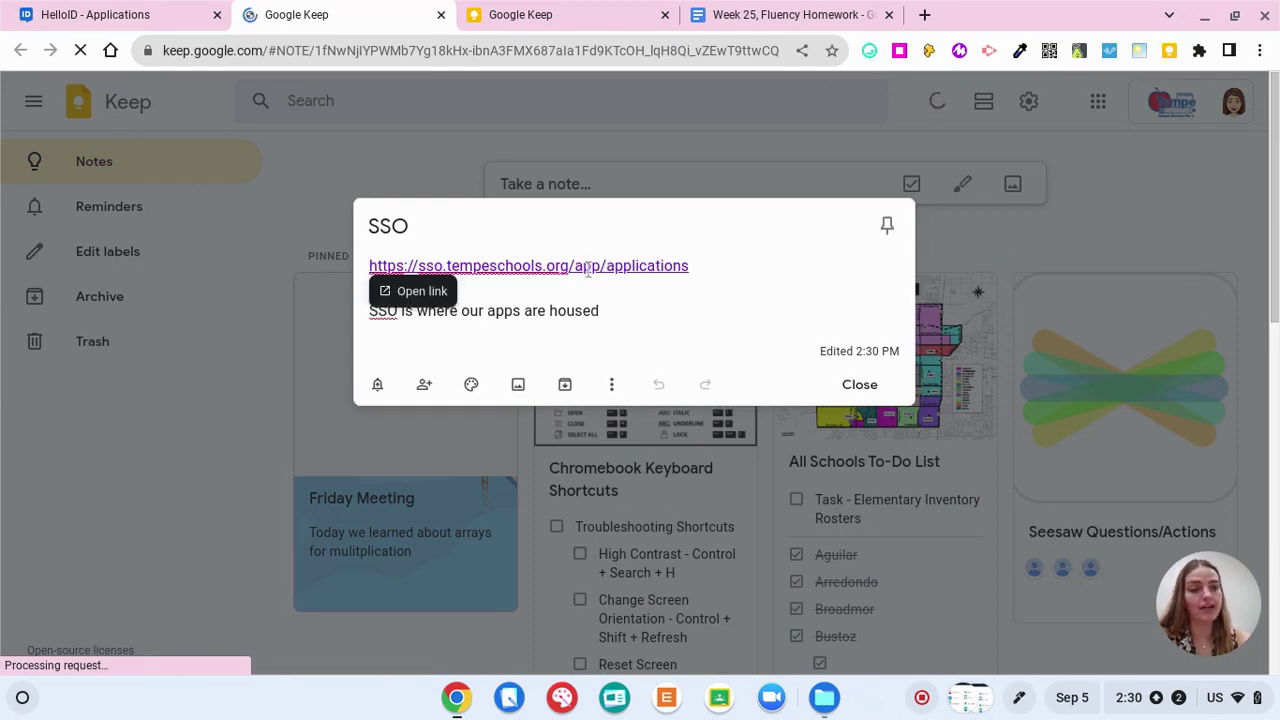
Step: Close the SSO note and scroll to its card in the Others section
click(915, 510)
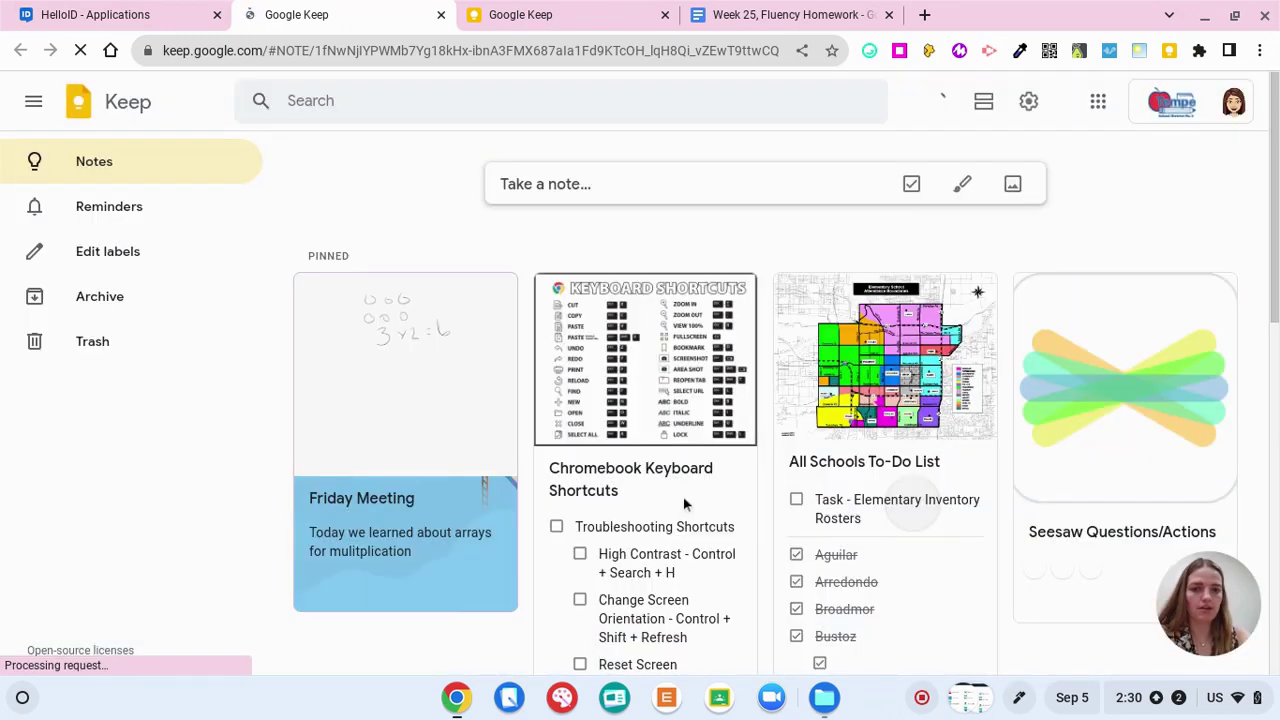
scroll(550, 330, down, 7)
scroll(550, 340, down, 2)
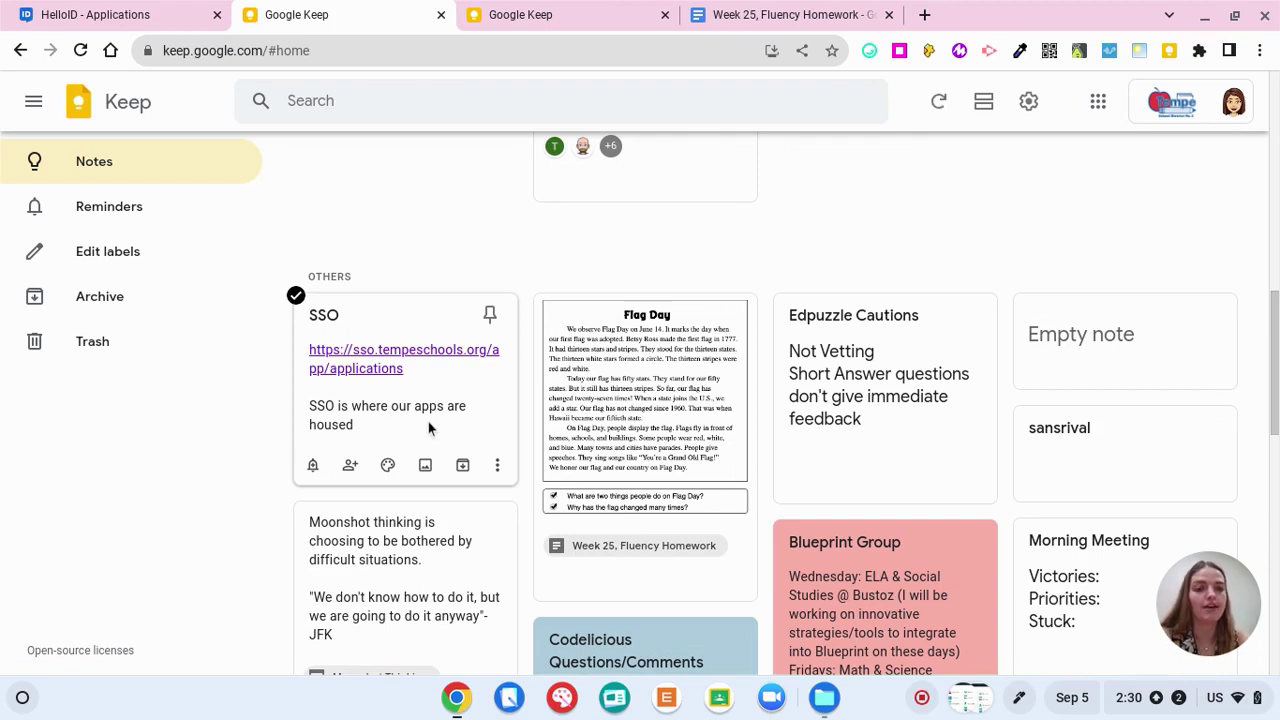
click(167, 260)
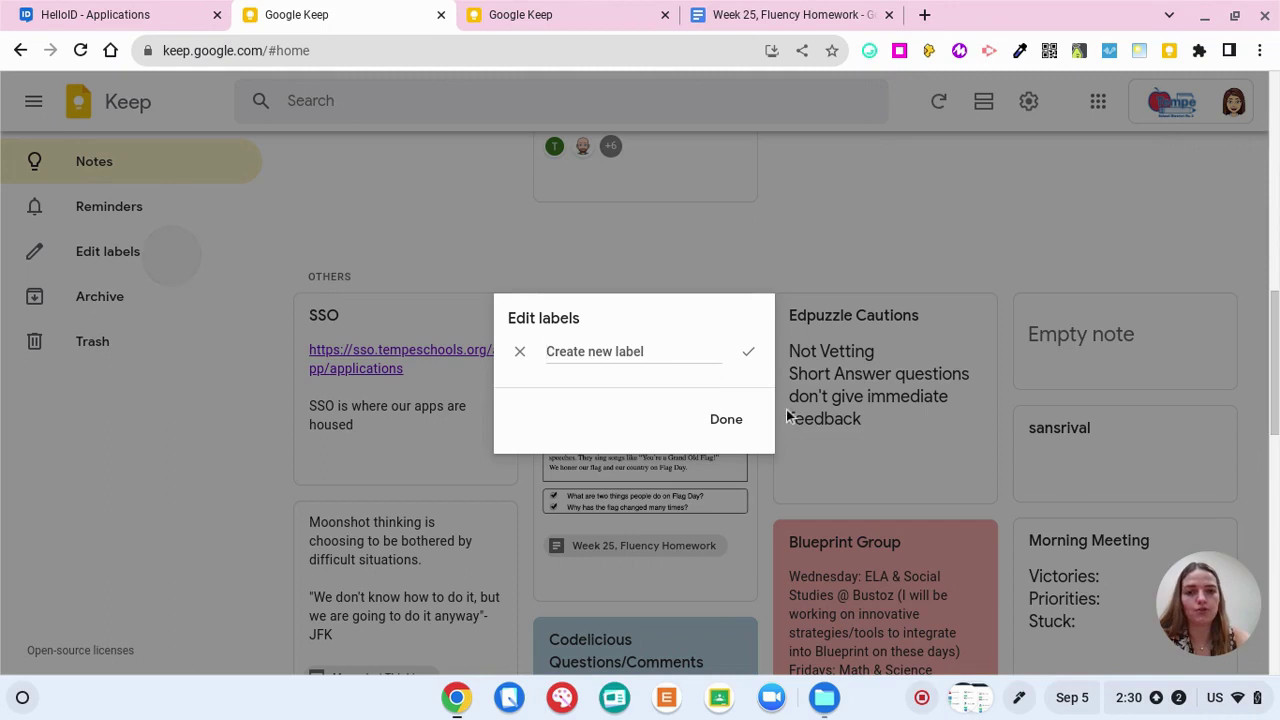
click(737, 424)
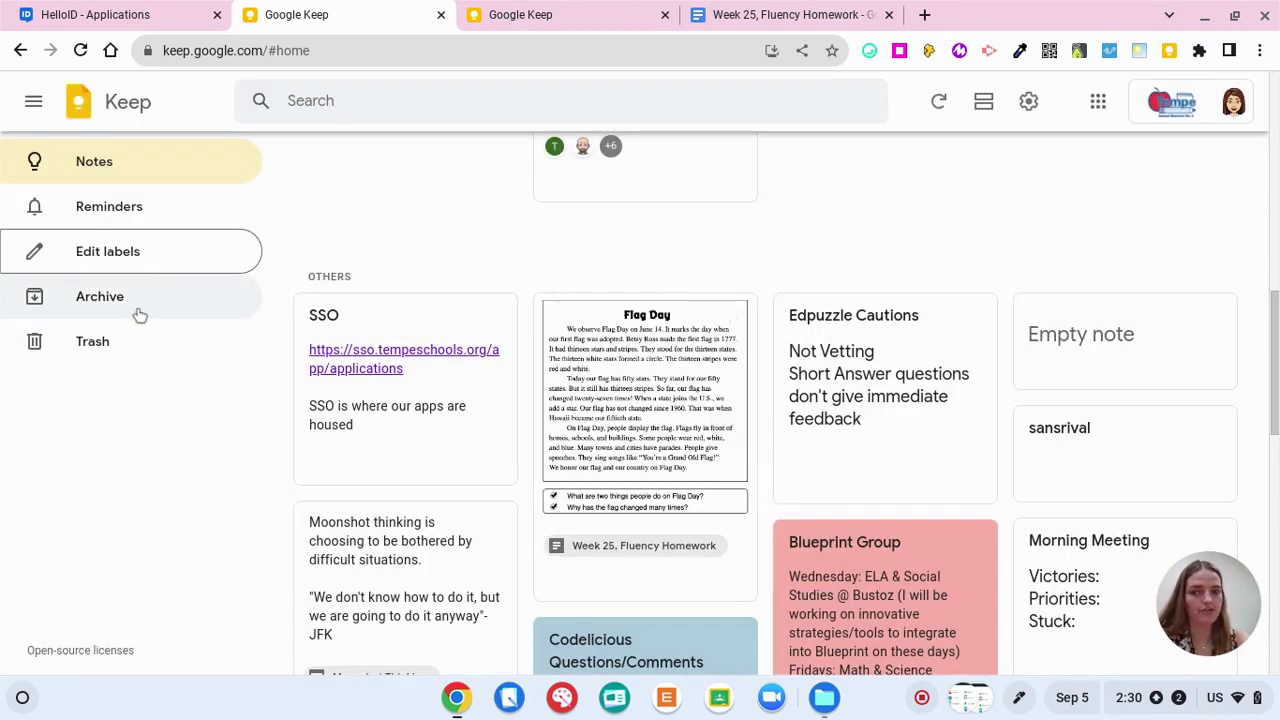
click(131, 341)
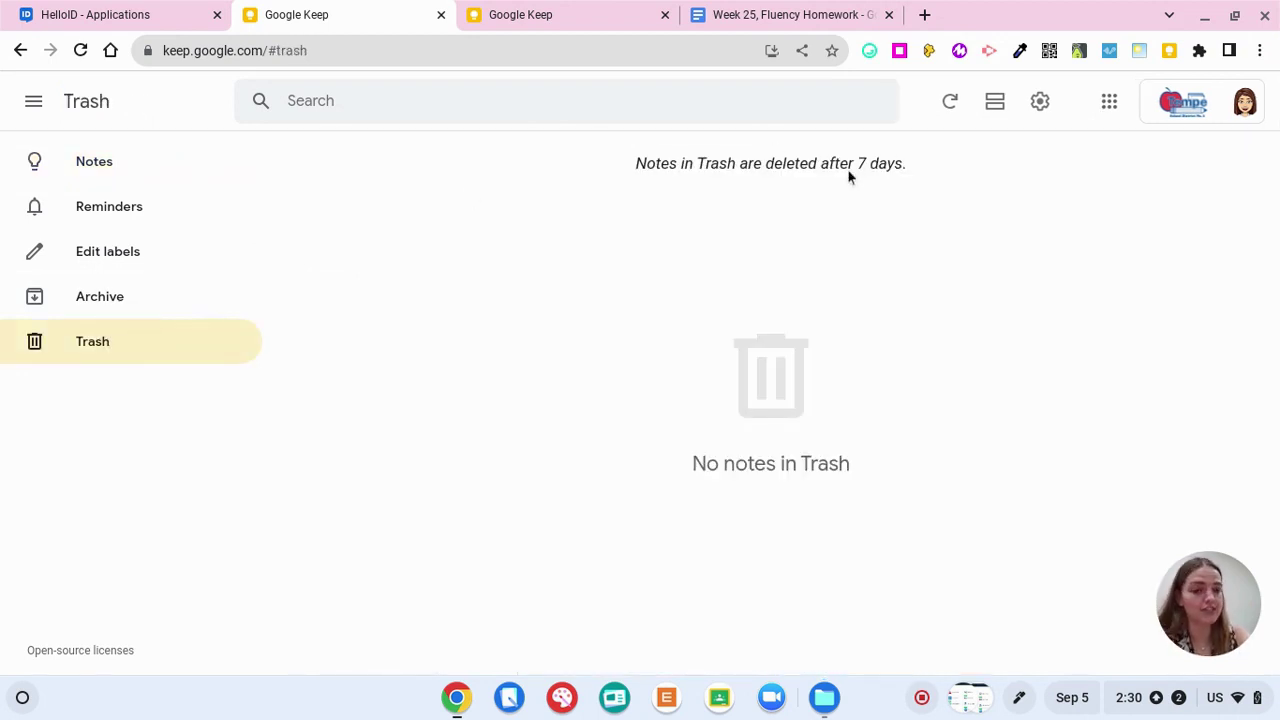
click(149, 172)
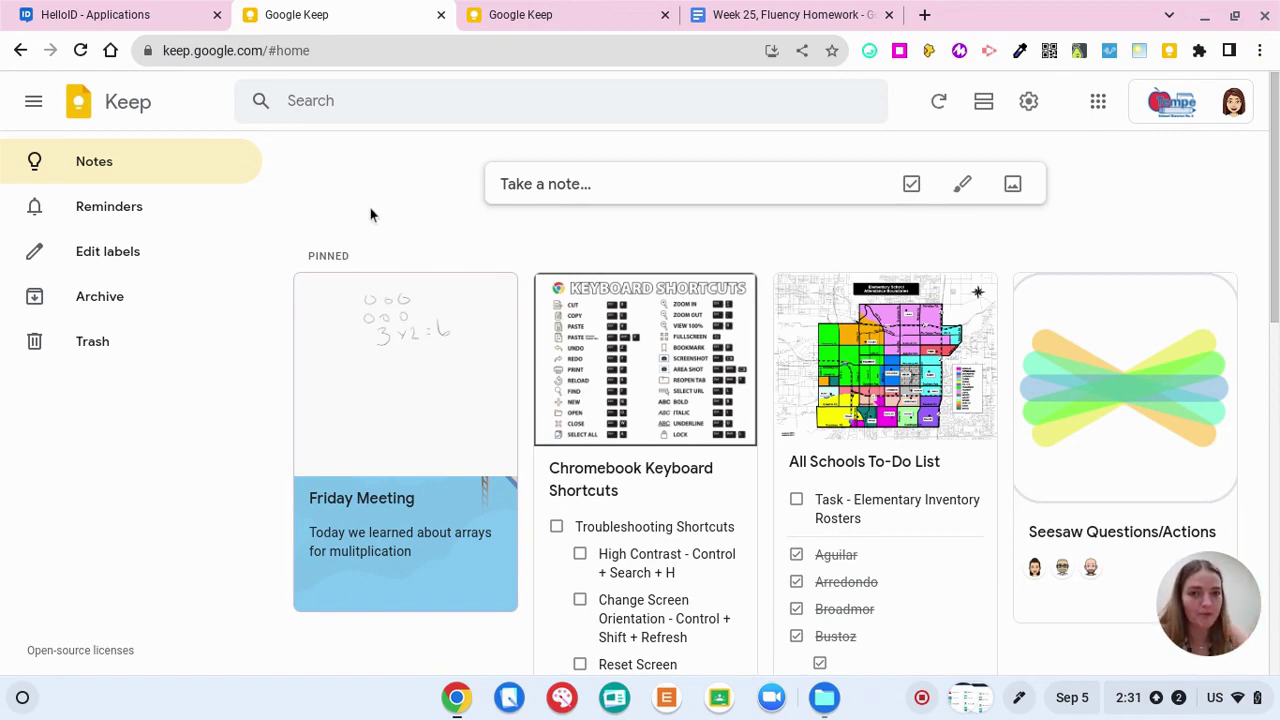
click(909, 183)
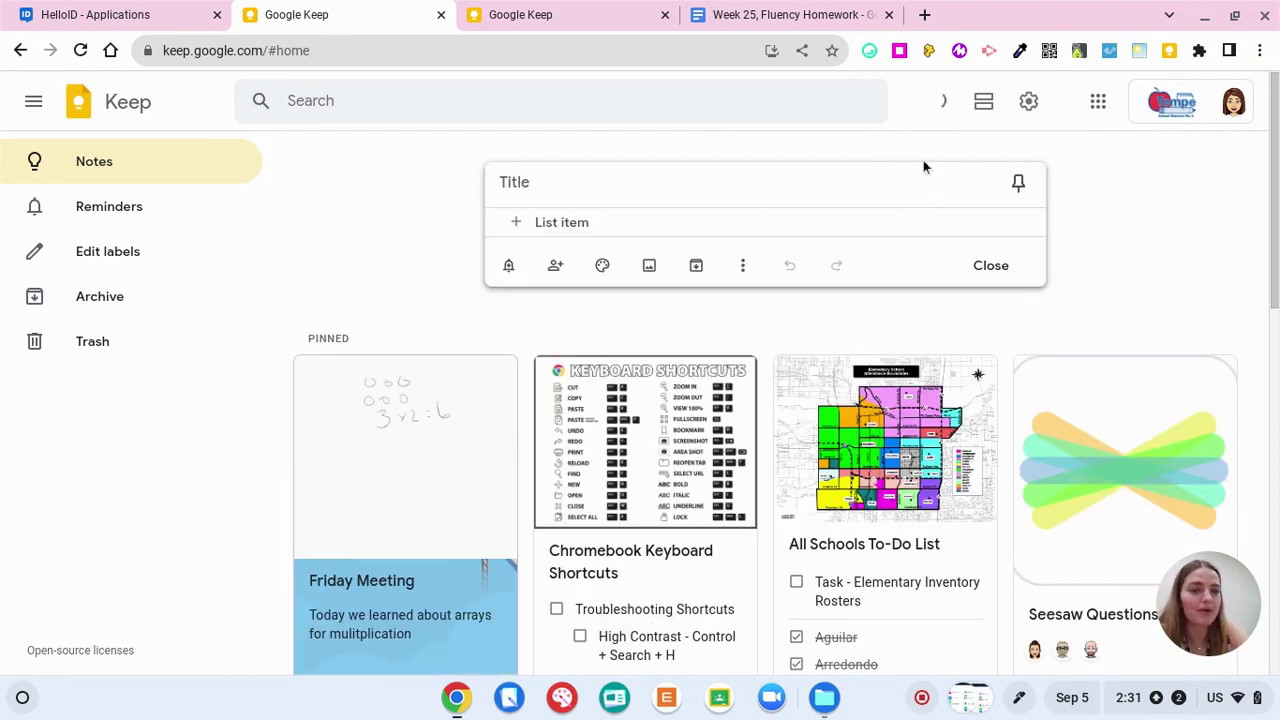
click(1026, 316)
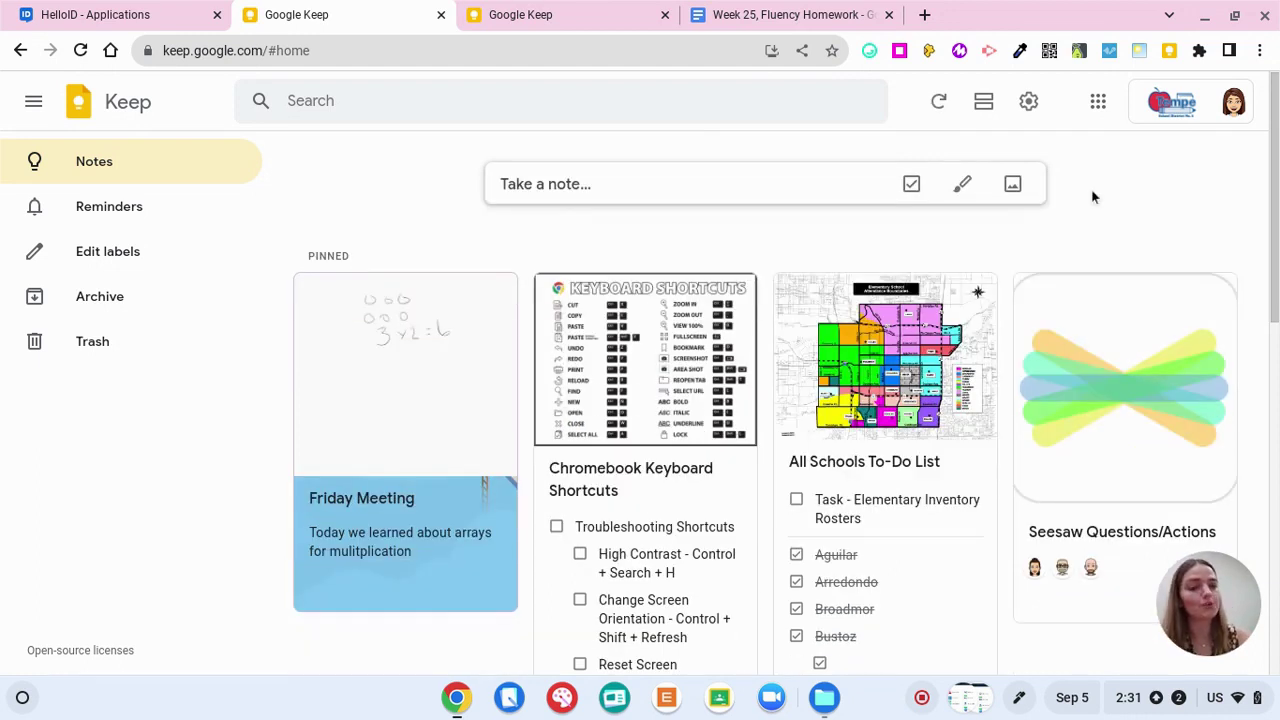